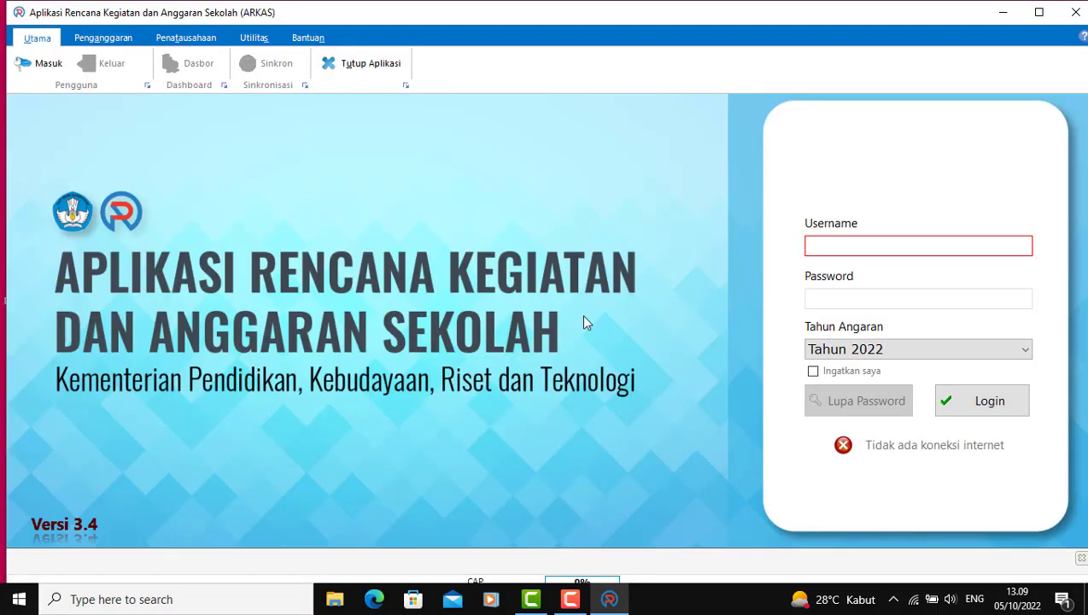
# Step: Enter the account e-mail as username and the account password on the ARKAS 2022 login form
pyautogui.click(868, 246)
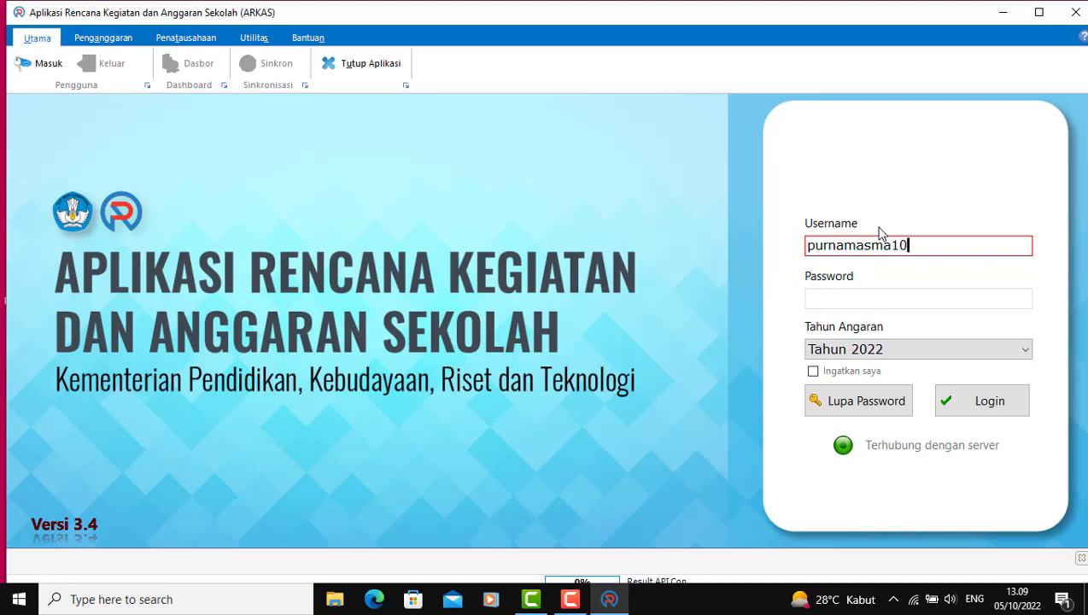
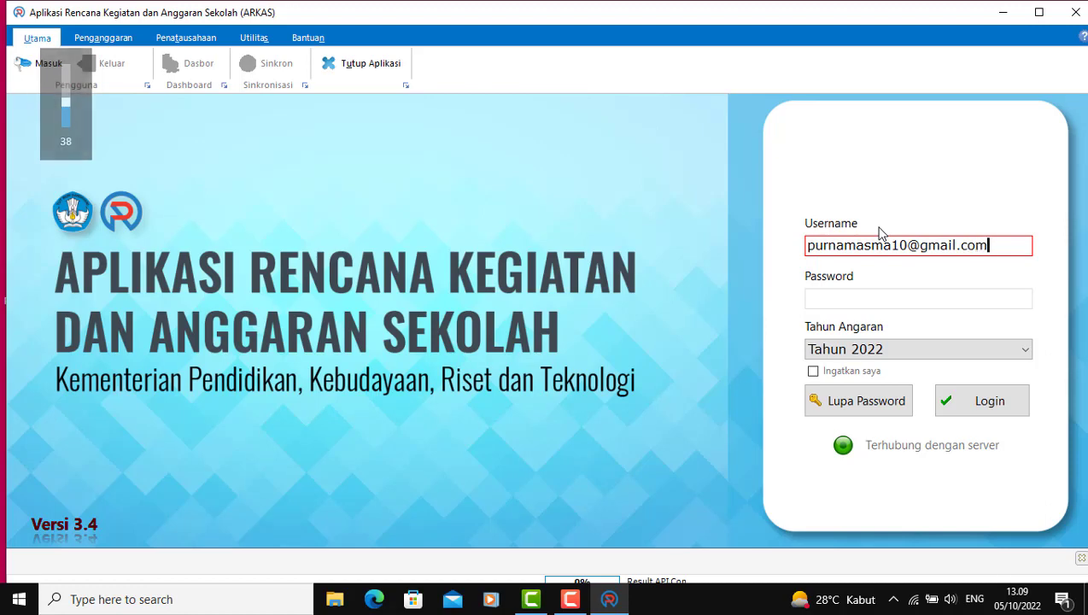
pyautogui.press('Tab')
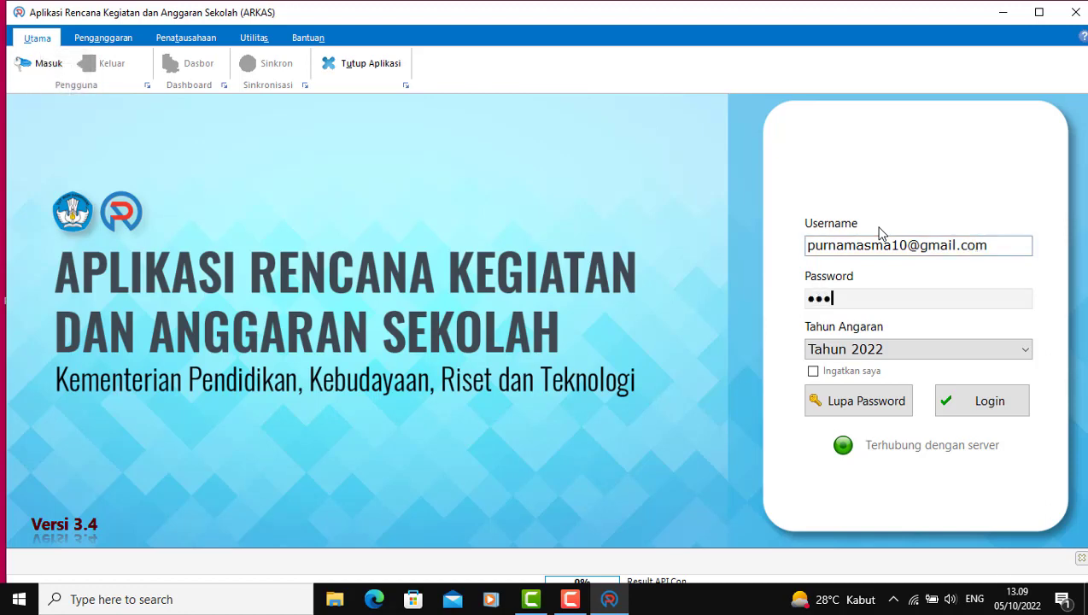
pyautogui.write('••')
# Step: Log in and load the BOS Reguler Revisi Ke 1 worksheet in Penganggaran > Kertas Kerja
pyautogui.click(997, 401)
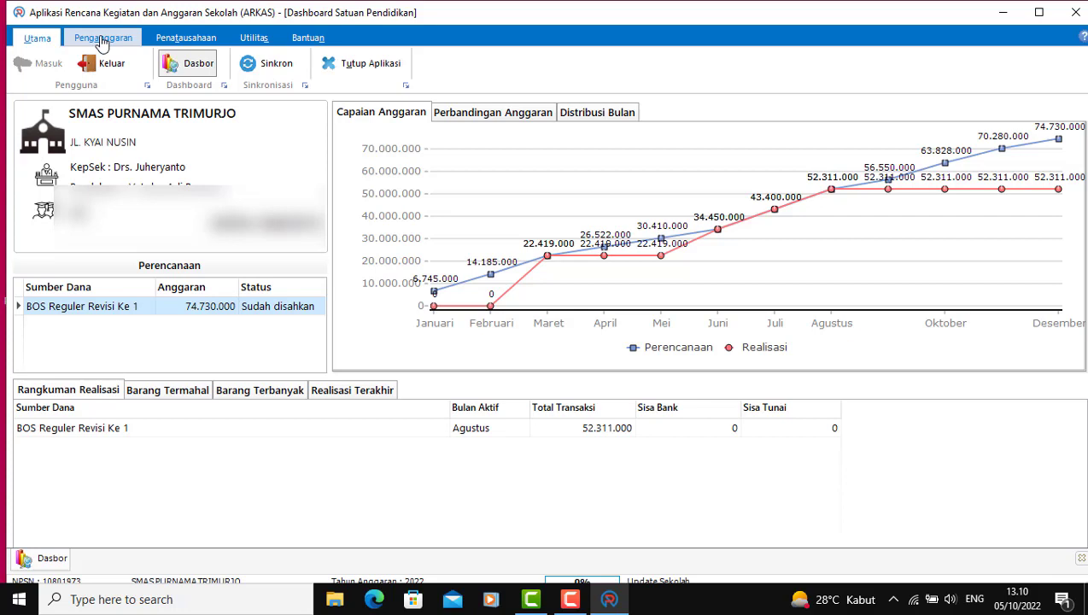
pyautogui.click(101, 41)
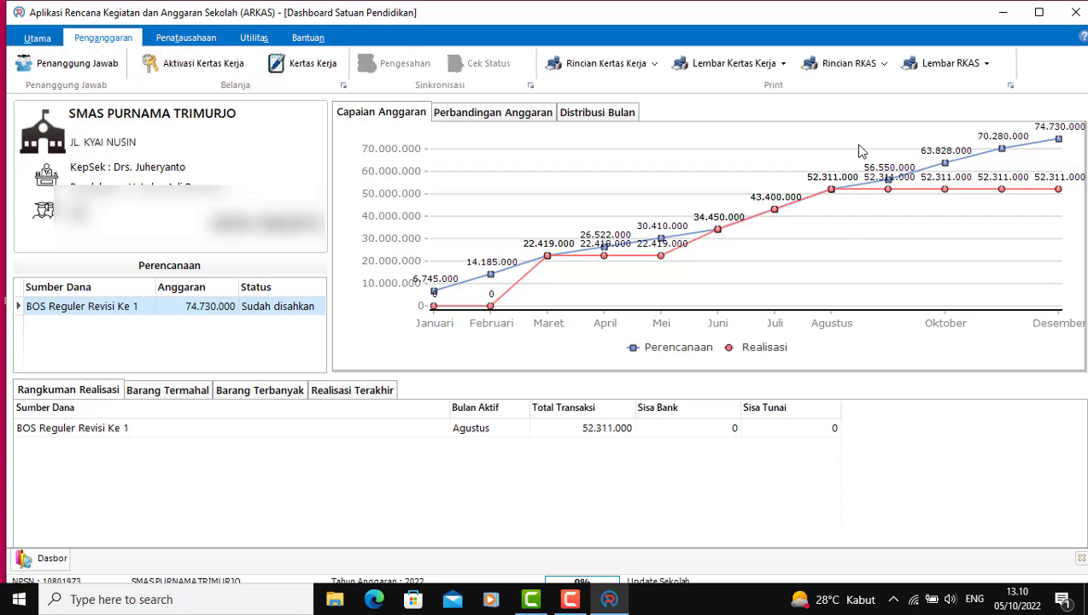
pyautogui.click(316, 70)
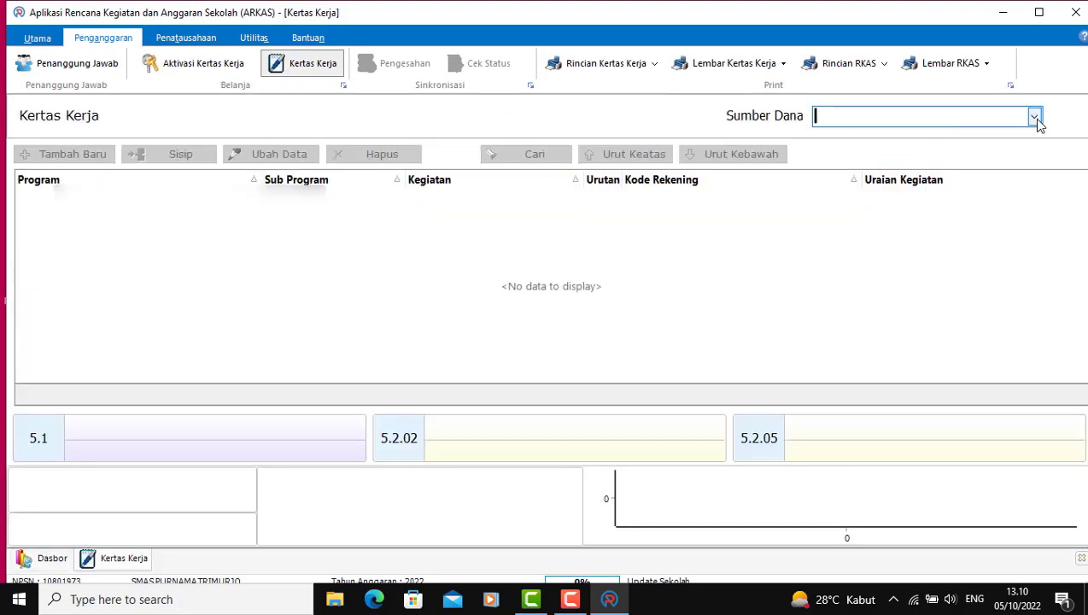
pyautogui.click(1034, 117)
pyautogui.click(957, 138)
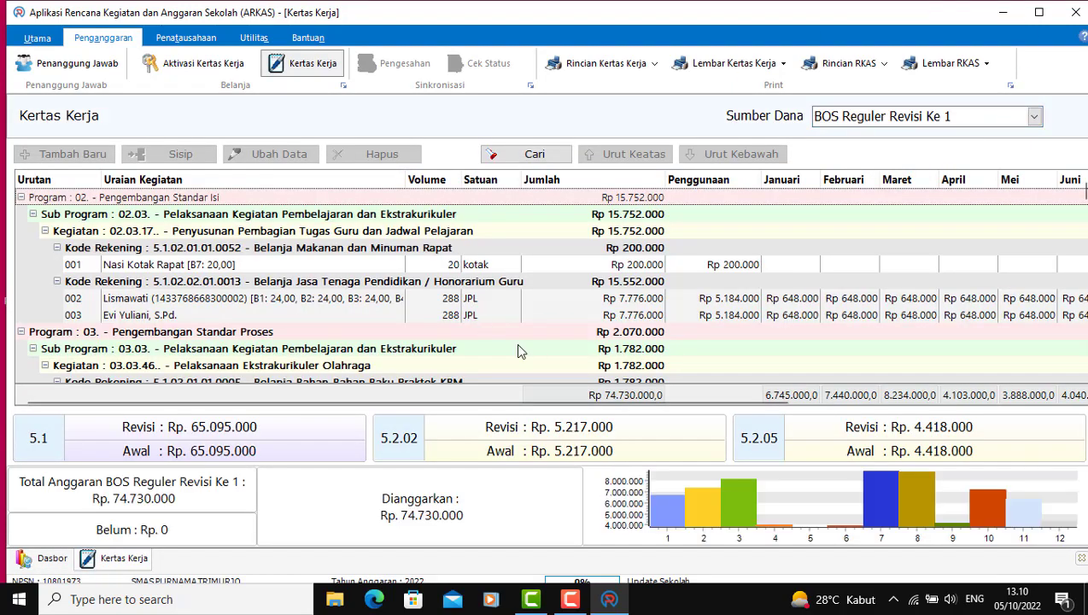
# Step: Browse the Penatausahaan, Utilitas and Utama ribbon tabs, then start a Sinkron server sync
pyautogui.click(171, 41)
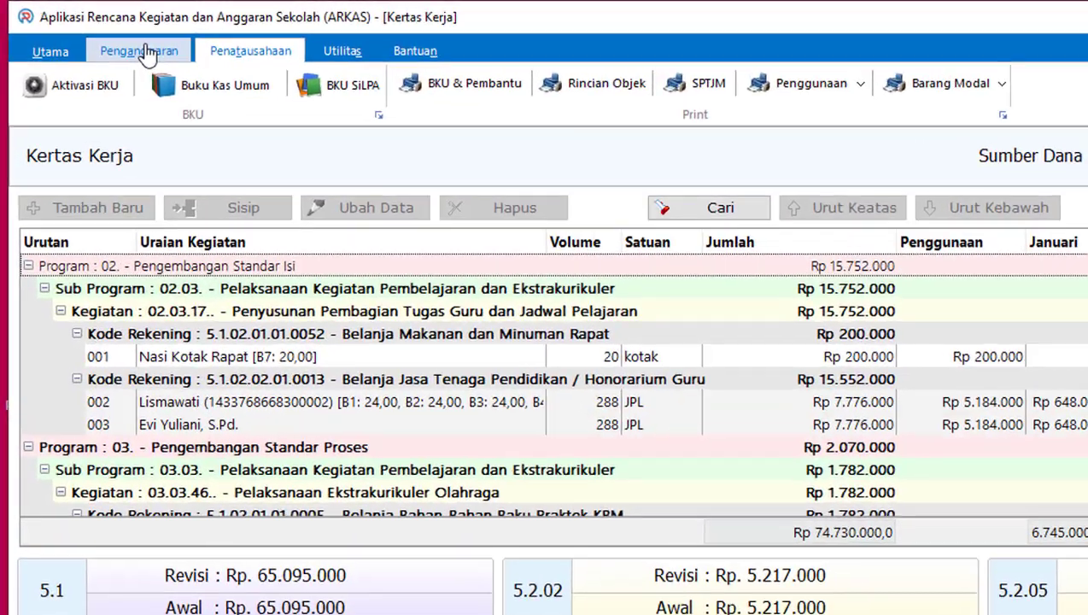
pyautogui.click(108, 40)
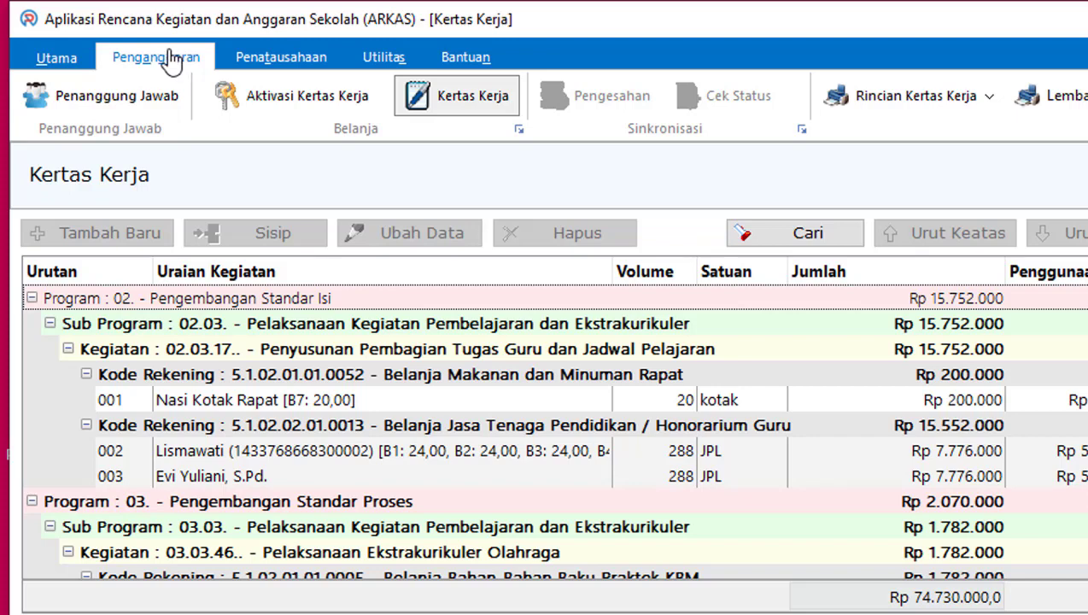
pyautogui.click(376, 58)
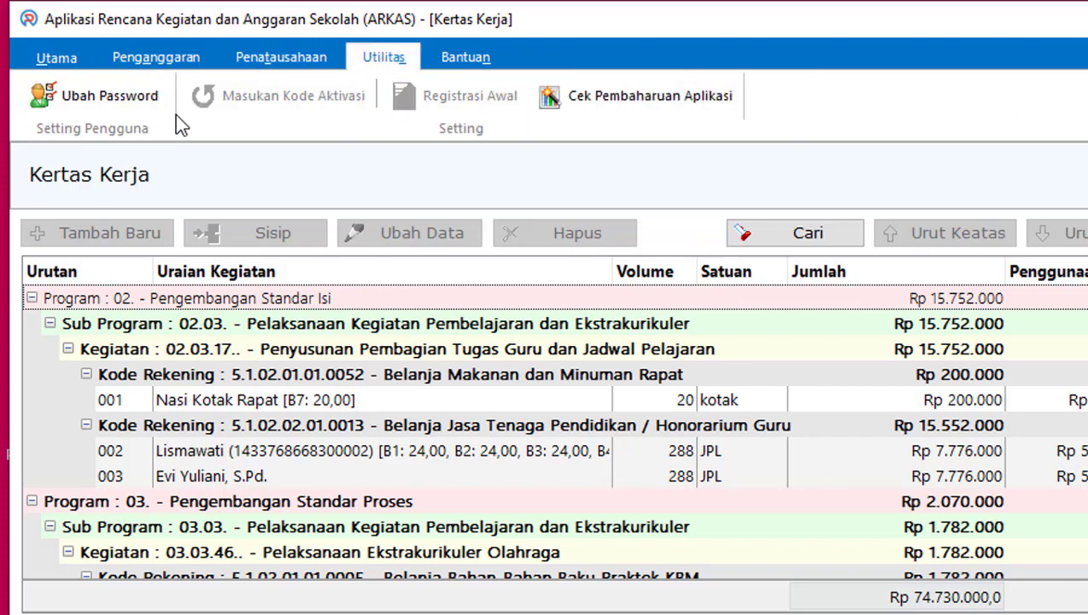
pyautogui.click(266, 66)
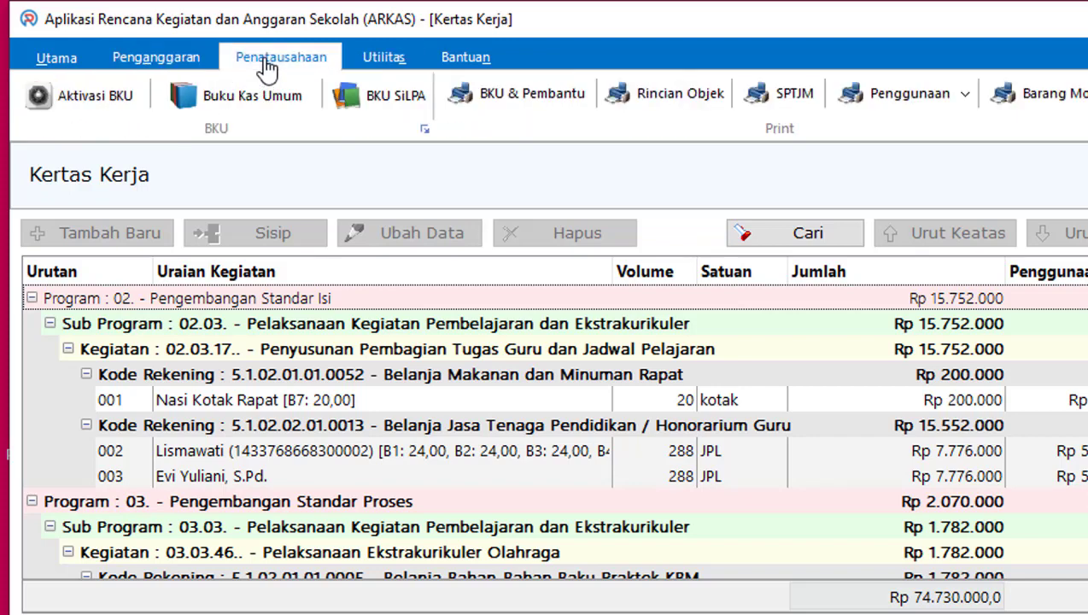
pyautogui.click(151, 67)
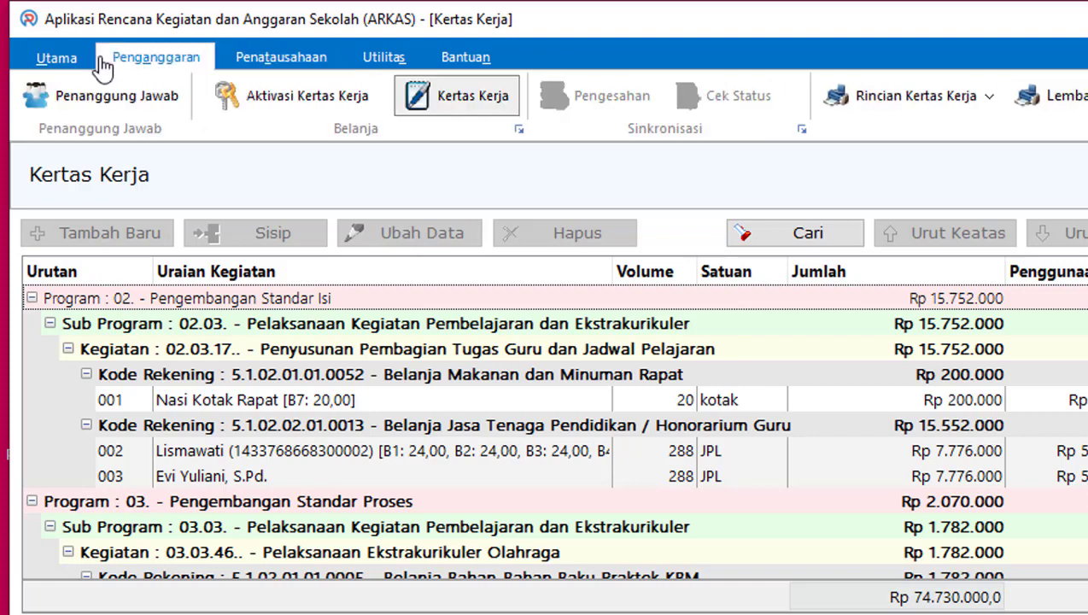
pyautogui.click(56, 67)
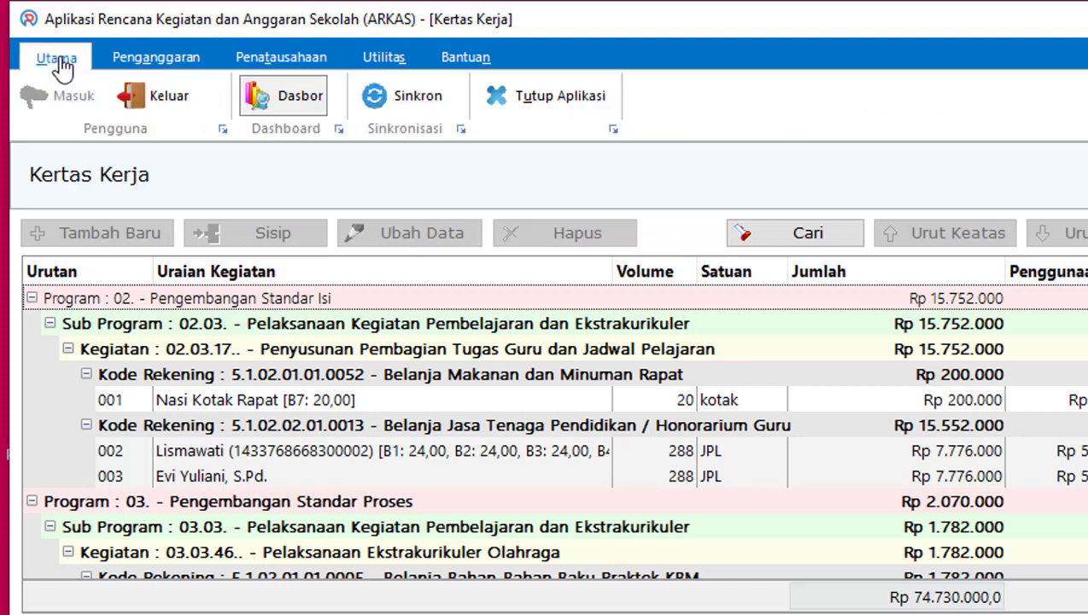
pyautogui.click(418, 98)
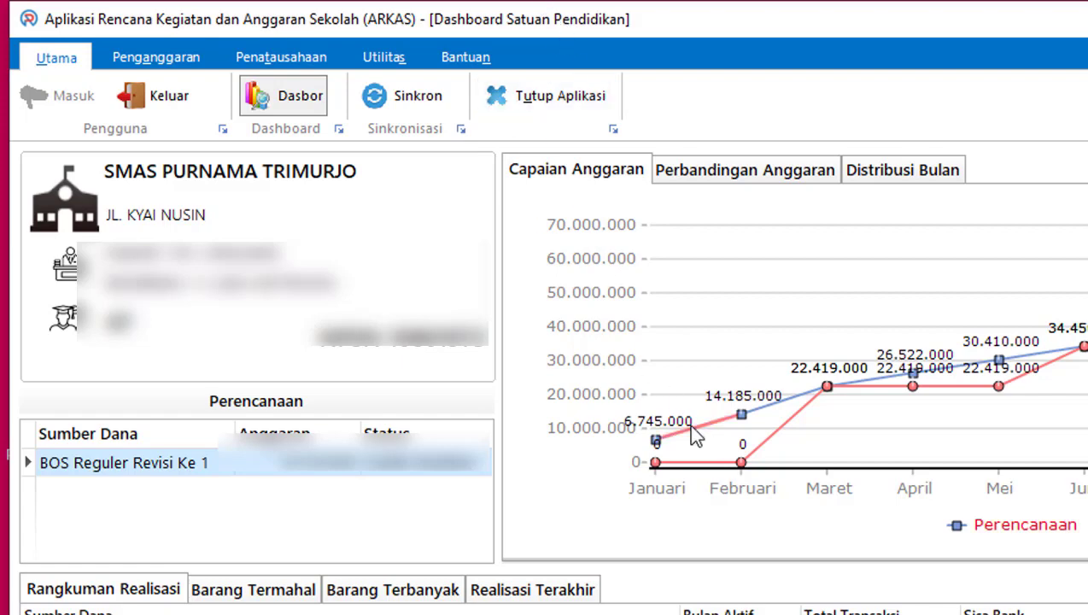
# Step: After the sync finishes, bring up the Penganggaran commands showing the budget Sudah disahkan
pyautogui.click(160, 61)
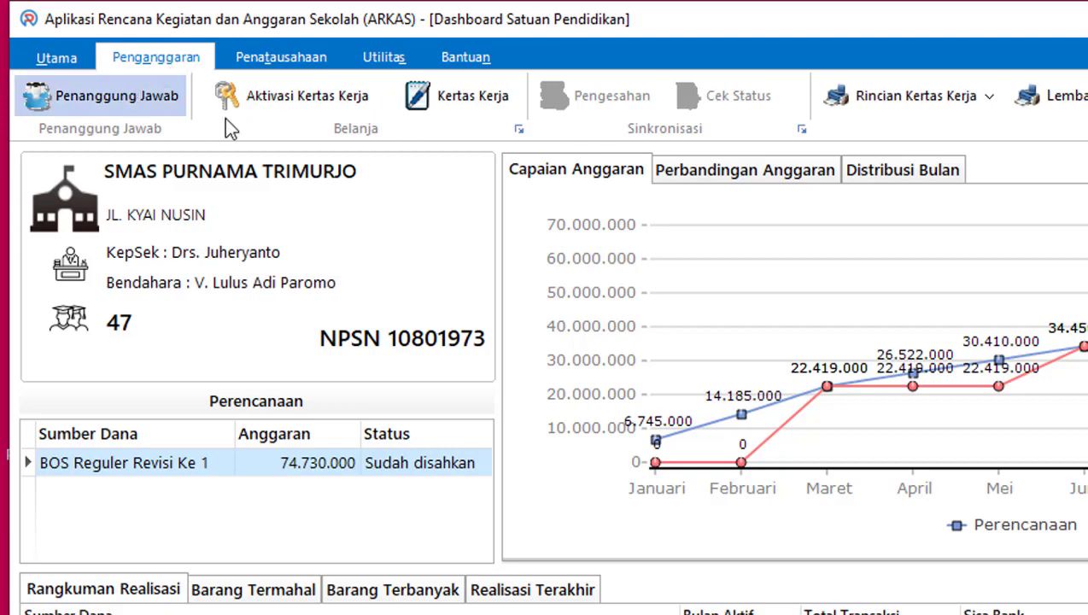
# Step: Open Kertas Kerja, then the Aktivasi Kertas Kerja page with BOS Reguler revision options
pyautogui.click(472, 101)
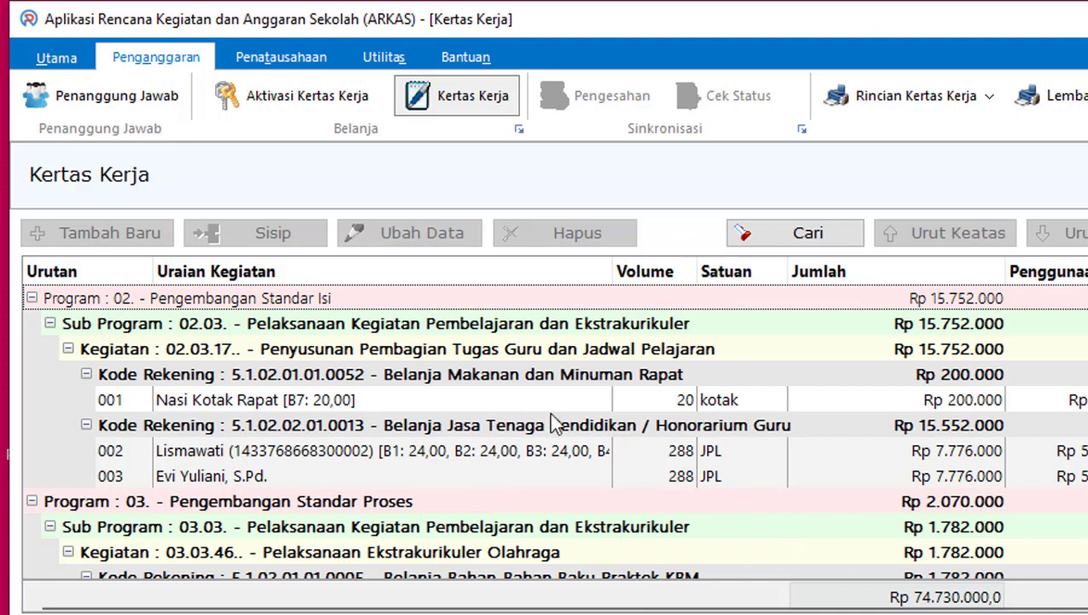
pyautogui.click(303, 96)
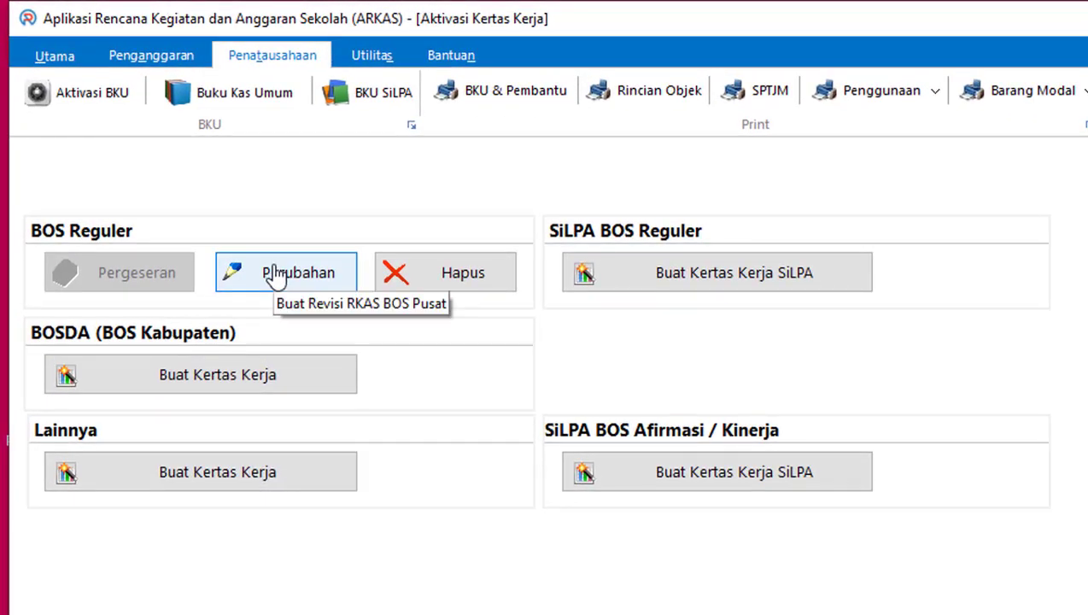
# Step: Start a BOS Reguler Perubahan, confirm the warning, and accept the 74.730.000 disbursement amount
pyautogui.click(278, 278)
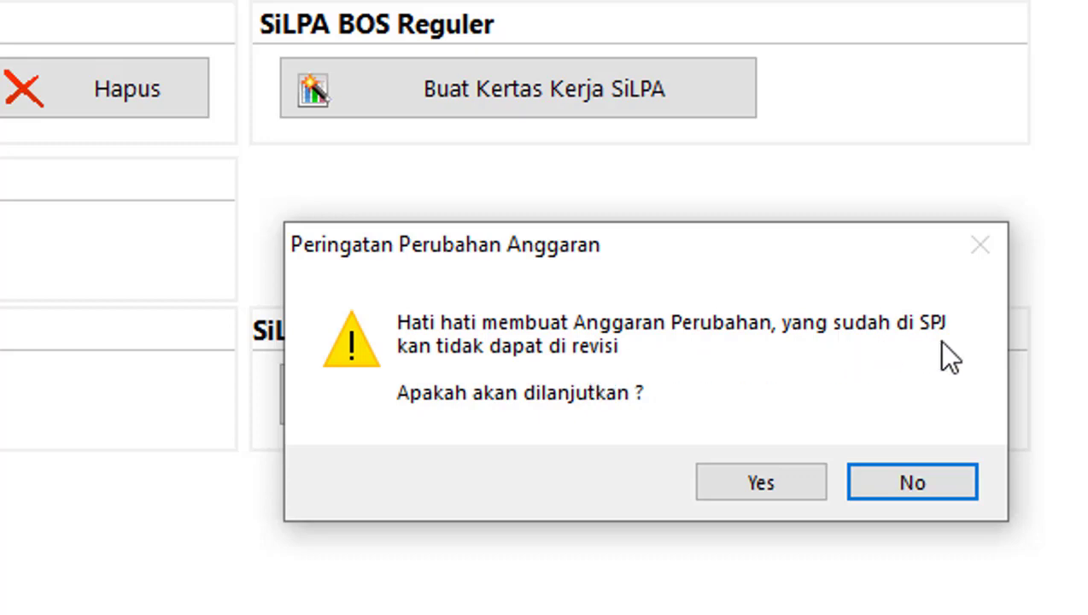
pyautogui.click(740, 483)
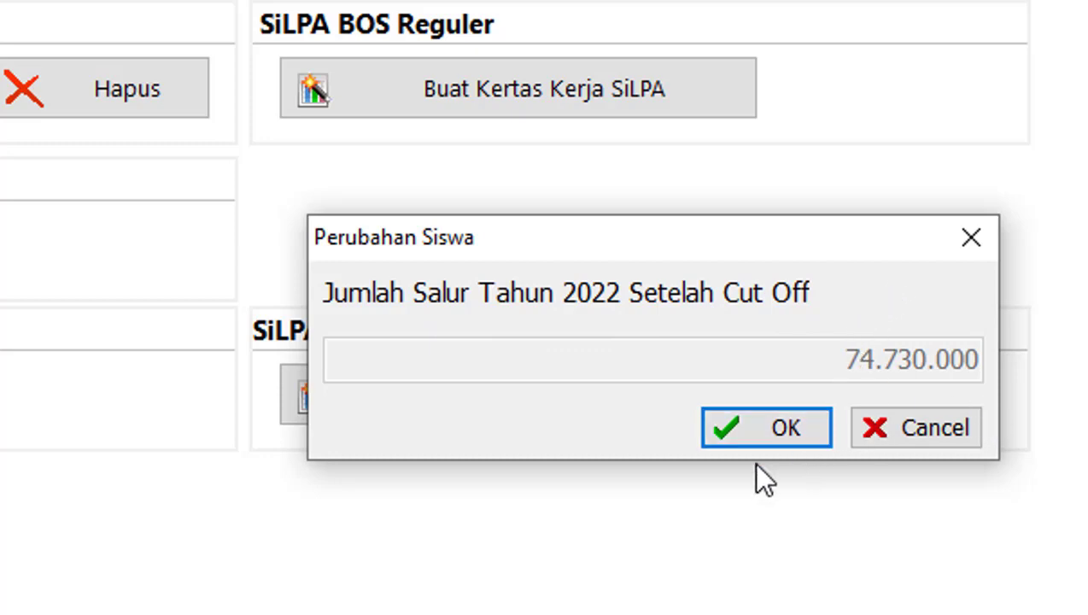
pyautogui.click(756, 432)
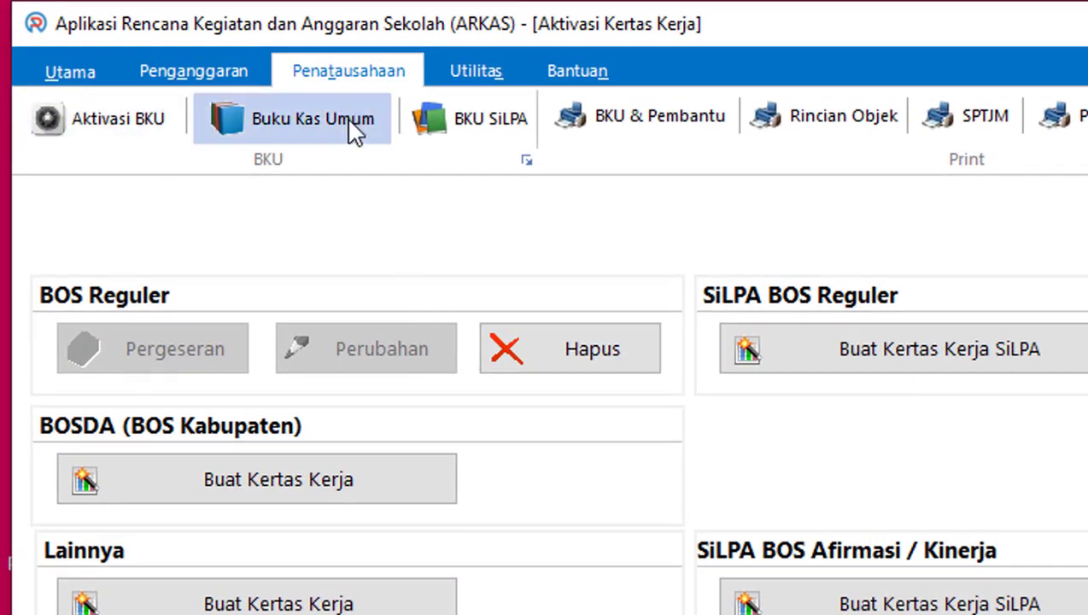
# Step: Load the BOS Reguler Perubahan worksheet from Sumber Dana, then switch to Aktivasi Kertas Kerja
pyautogui.click(205, 72)
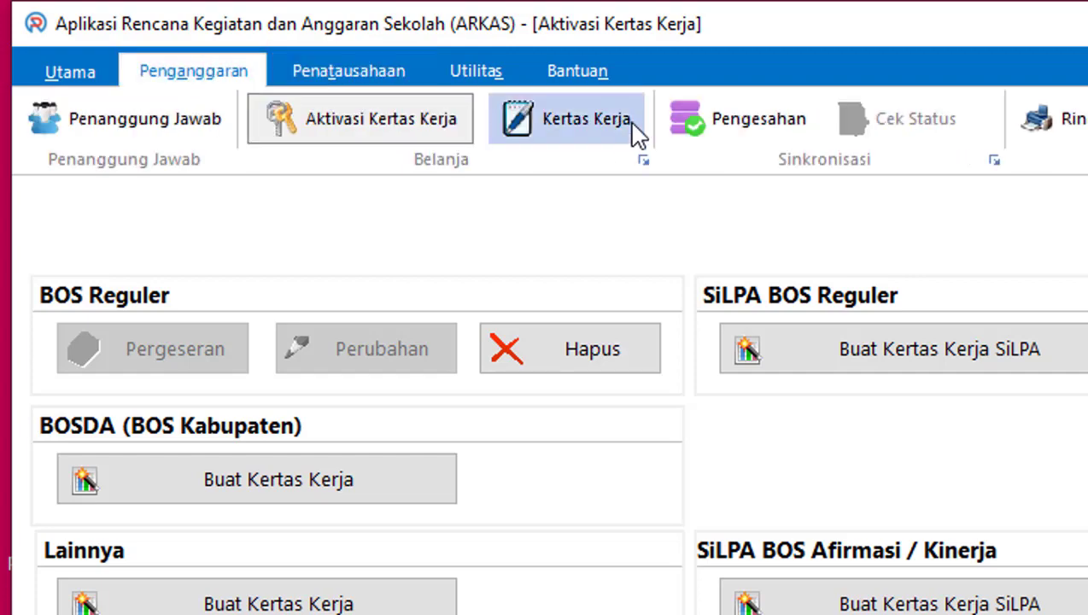
pyautogui.click(617, 130)
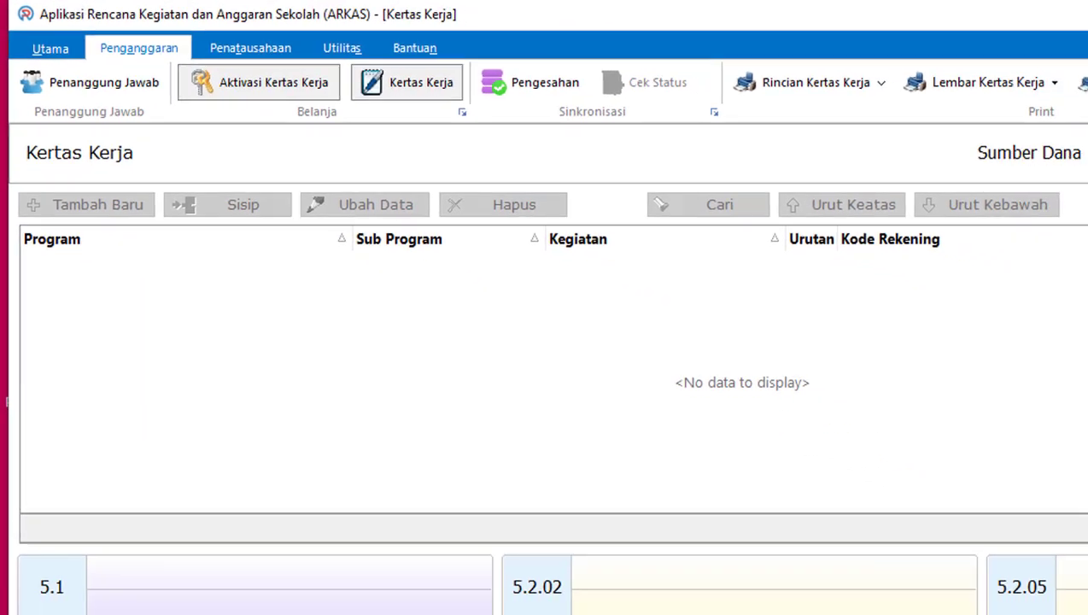
pyautogui.click(945, 104)
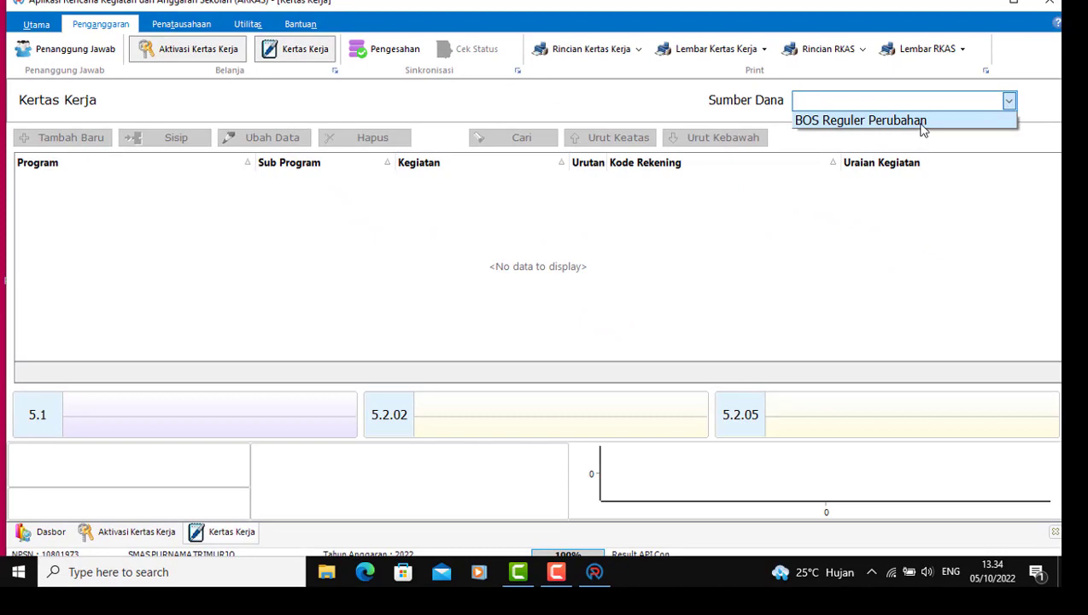
pyautogui.click(922, 127)
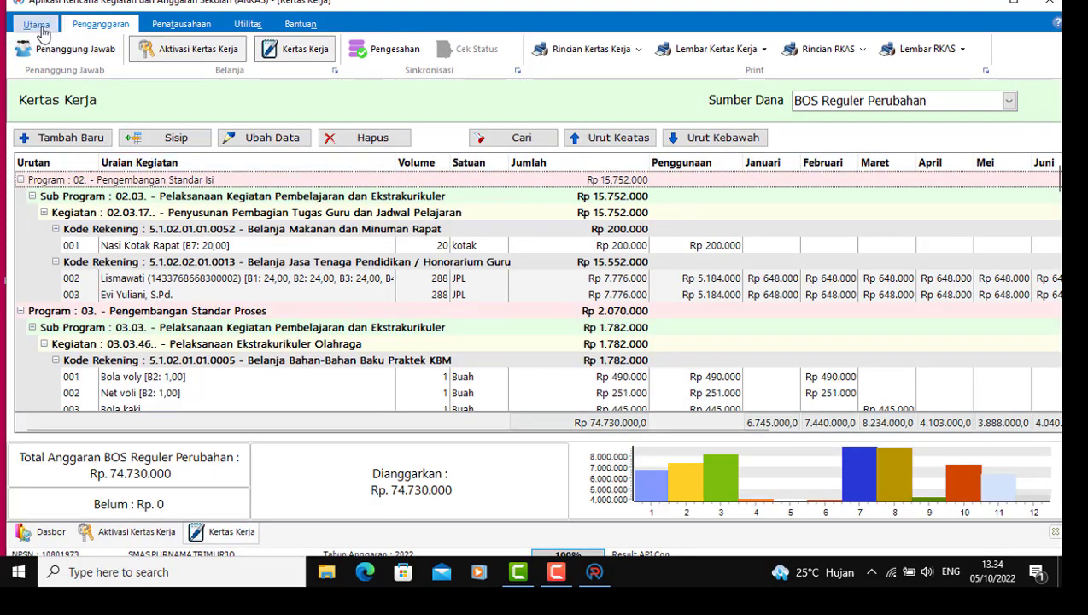
pyautogui.click(178, 53)
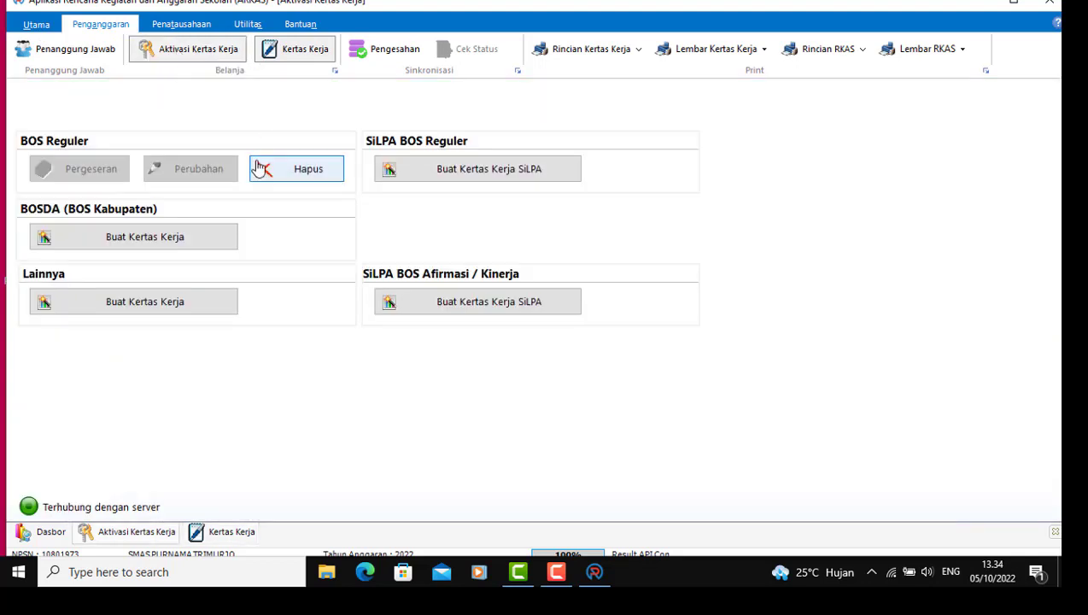
# Step: Switch the ribbon from Utama and Penganggaran to the Penatausahaan cash-book commands
pyautogui.click(38, 26)
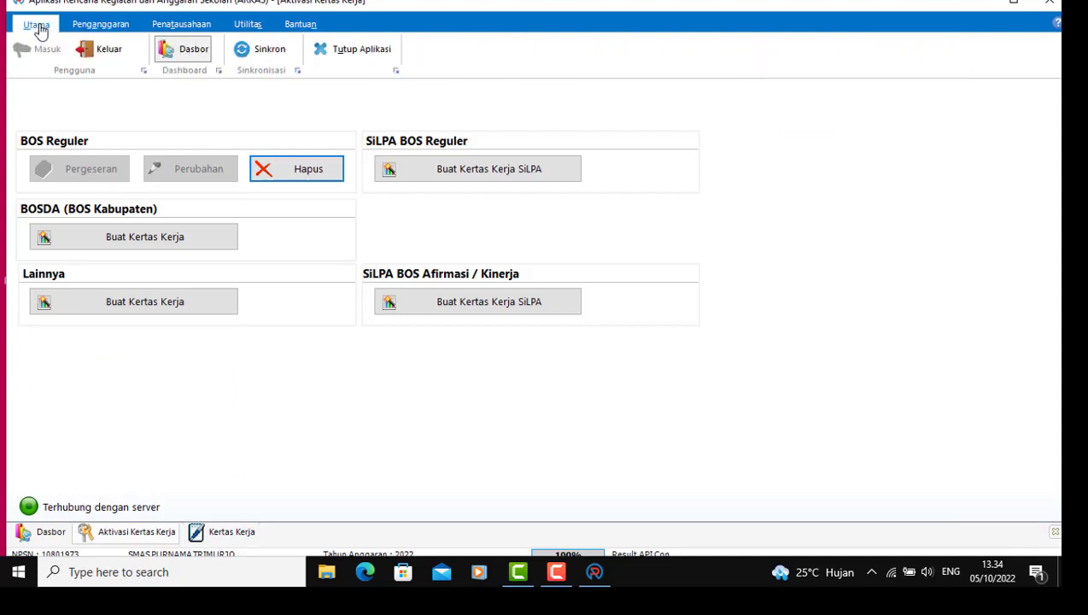
pyautogui.click(109, 31)
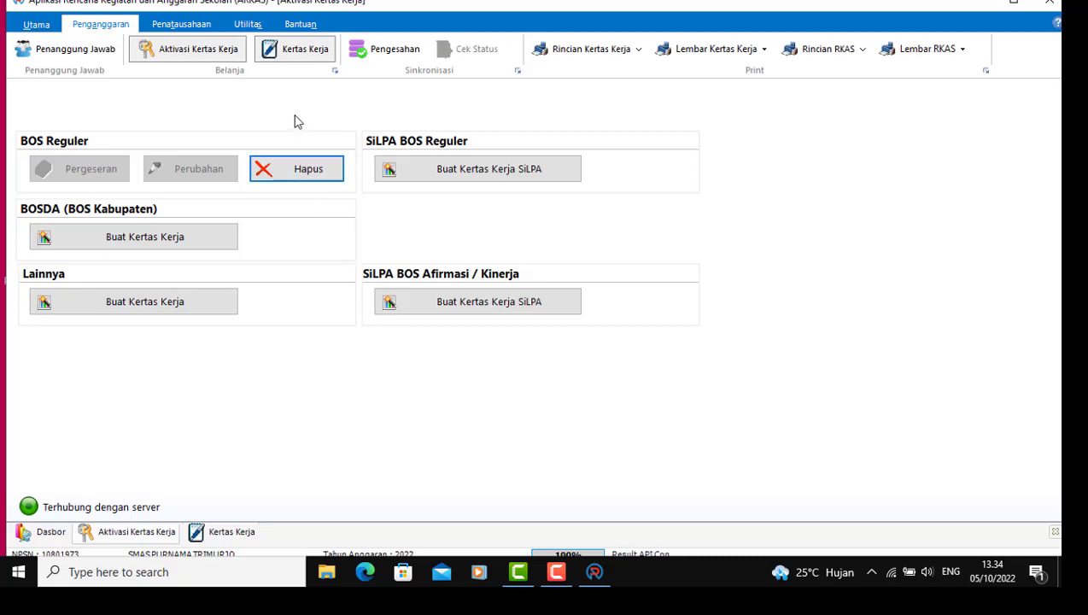
pyautogui.click(189, 26)
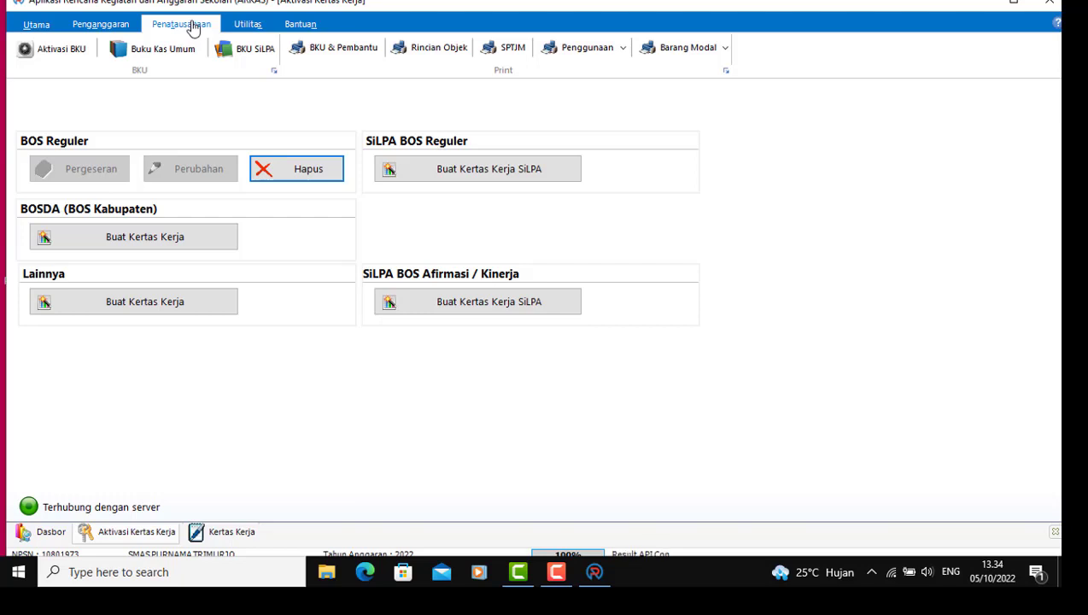
# Step: Open Aktivasi BKU under Buku Kas Umum and find its Sumber Dana list empty
pyautogui.click(158, 57)
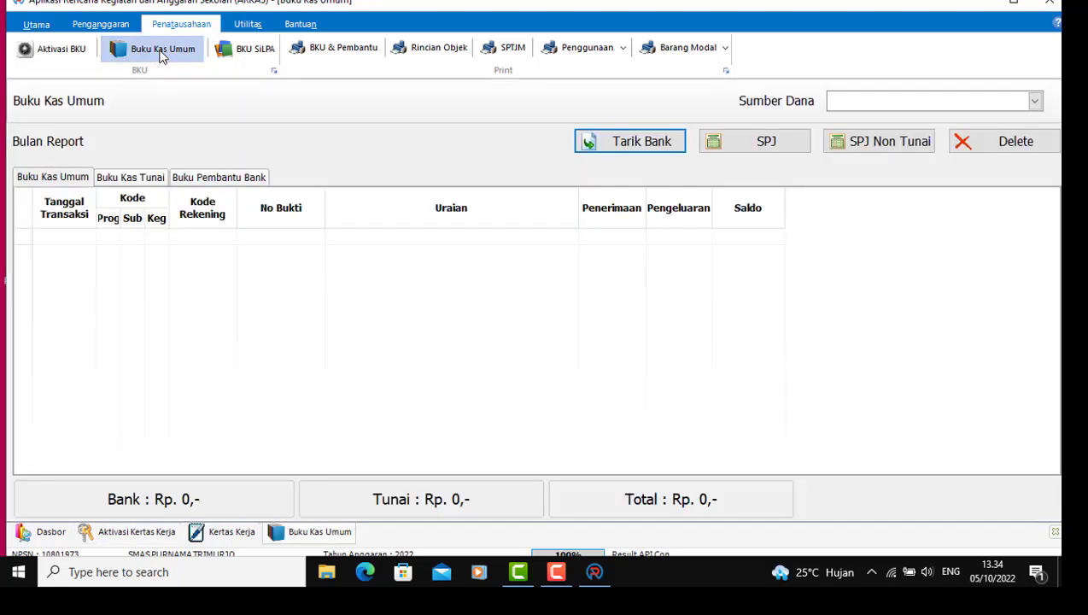
pyautogui.click(56, 51)
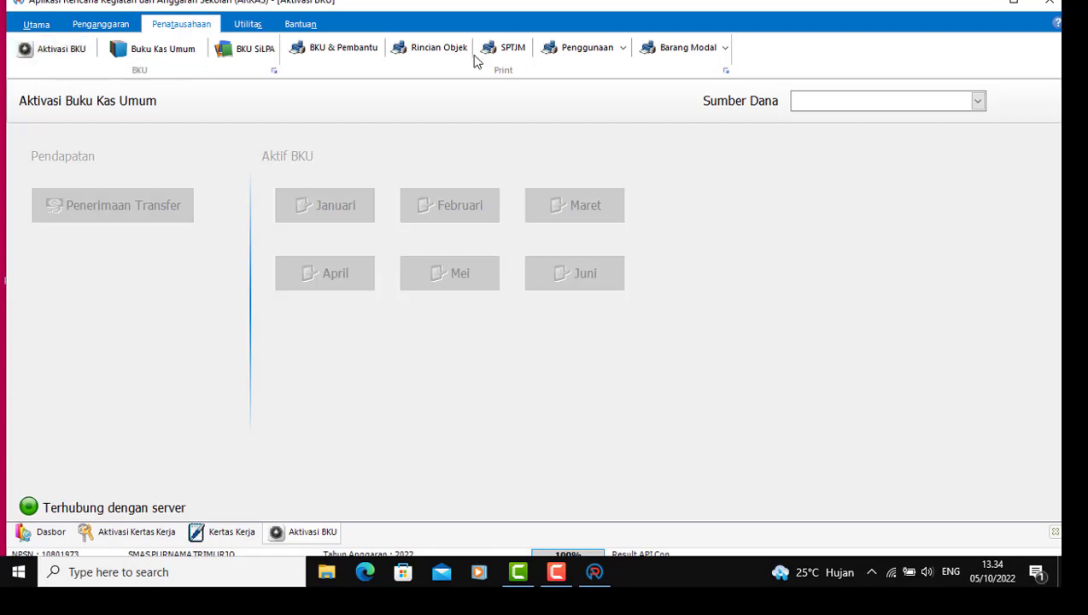
pyautogui.click(977, 102)
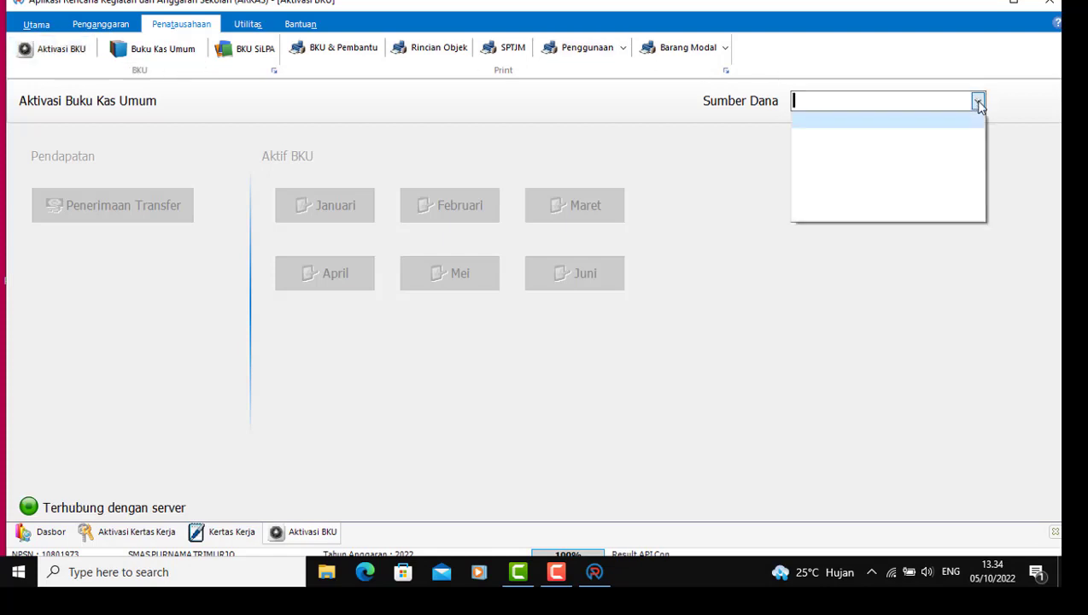
pyautogui.click(850, 340)
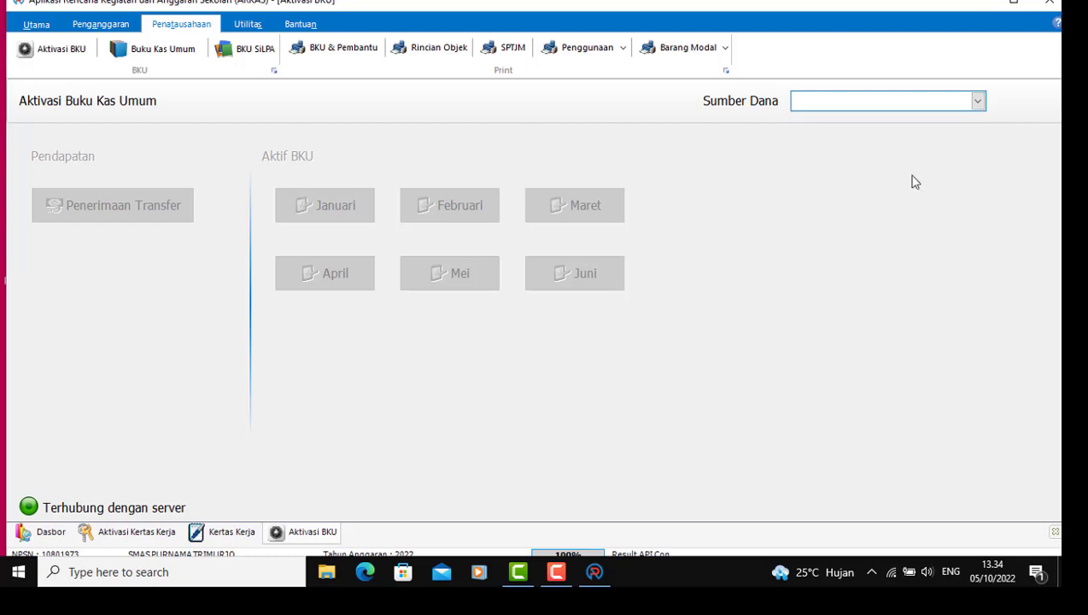
pyautogui.click(979, 102)
pyautogui.click(851, 334)
# Step: Recheck the still-empty Sumber Dana list while switching between Penganggaran and Penatausahaan tabs
pyautogui.click(101, 23)
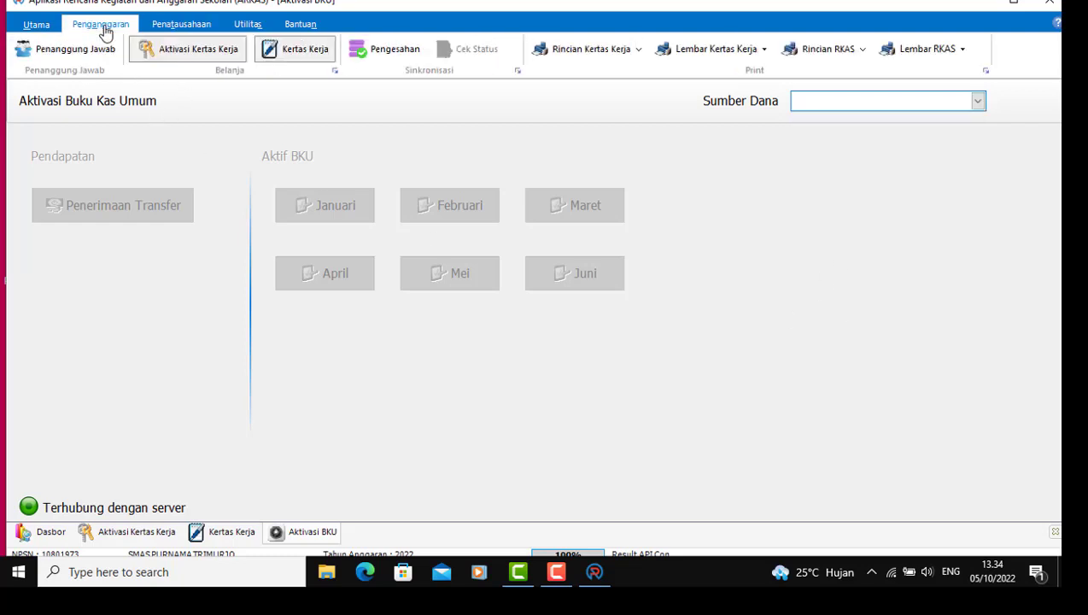
pyautogui.click(979, 101)
pyautogui.click(767, 376)
pyautogui.click(196, 26)
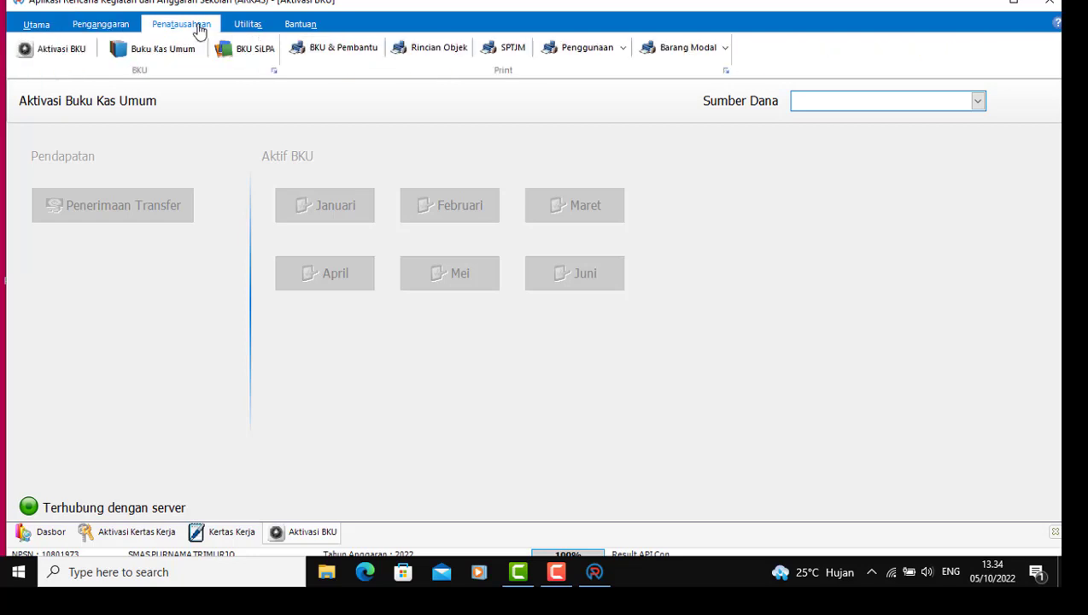
pyautogui.click(981, 104)
pyautogui.click(885, 327)
# Step: Open the Penanggung Jawab form with principal, treasurer and committee for Januari–Desember
pyautogui.click(36, 24)
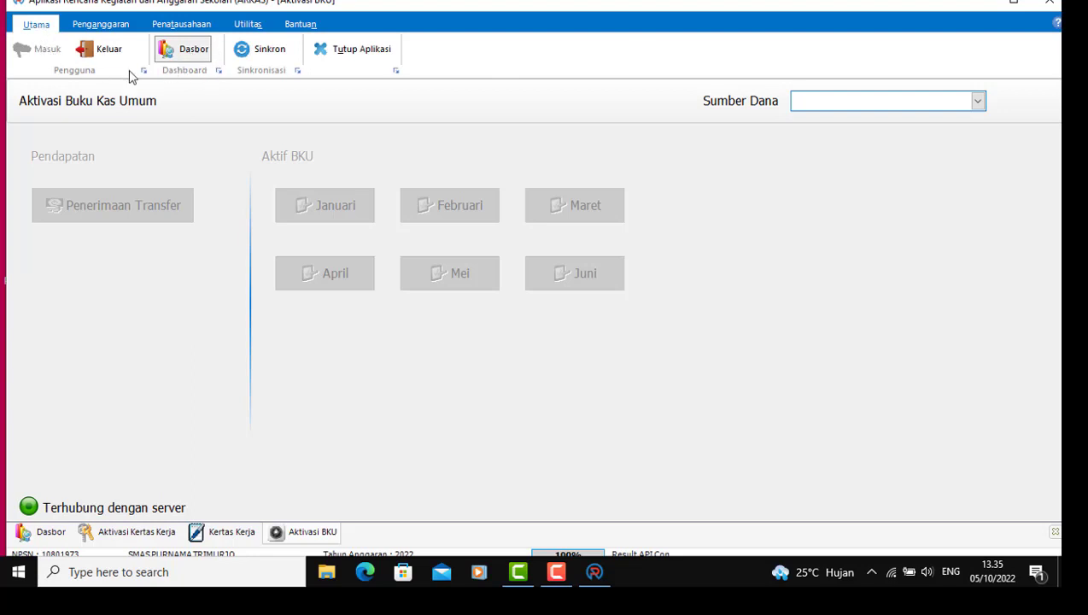
pyautogui.click(107, 26)
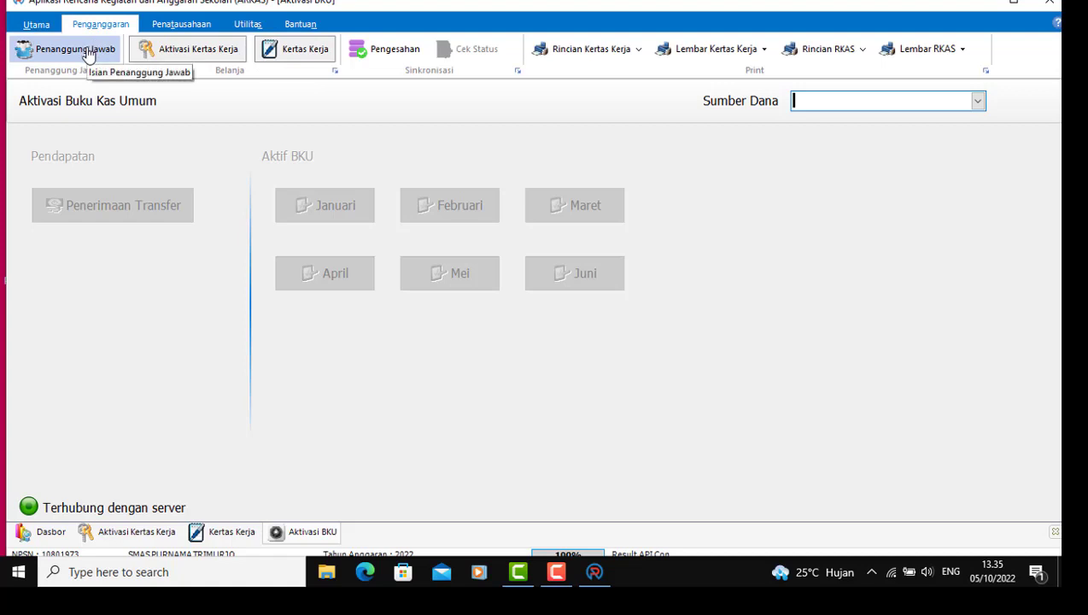
pyautogui.click(77, 50)
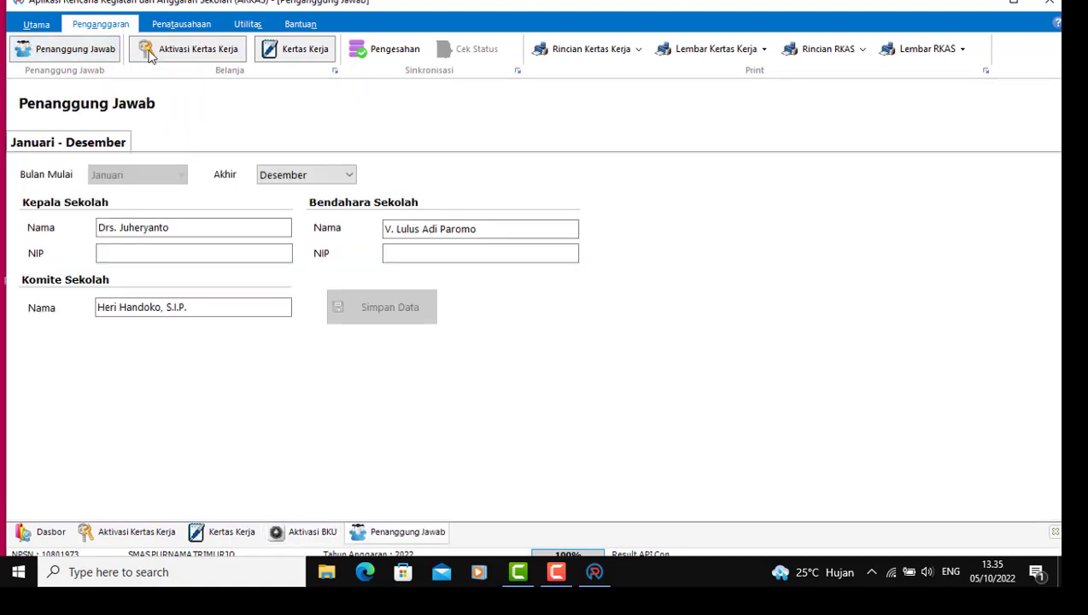
# Step: Review the Aktivasi Kertas Kerja panel, then return to the BOS Reguler Perubahan worksheet with Rp 0 remaining
pyautogui.click(190, 51)
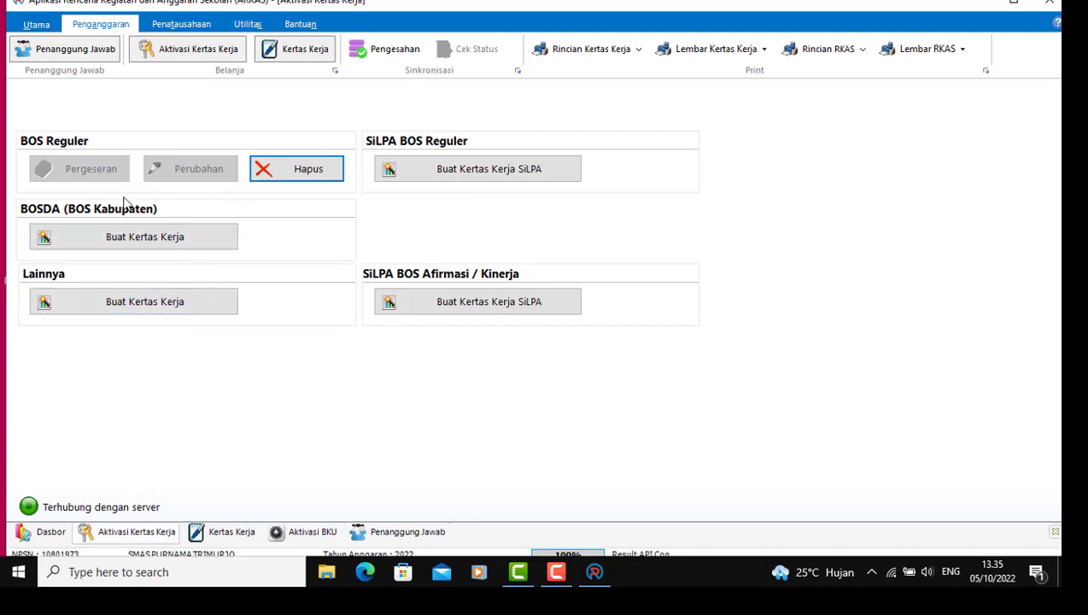
pyautogui.click(328, 167)
pyautogui.click(303, 51)
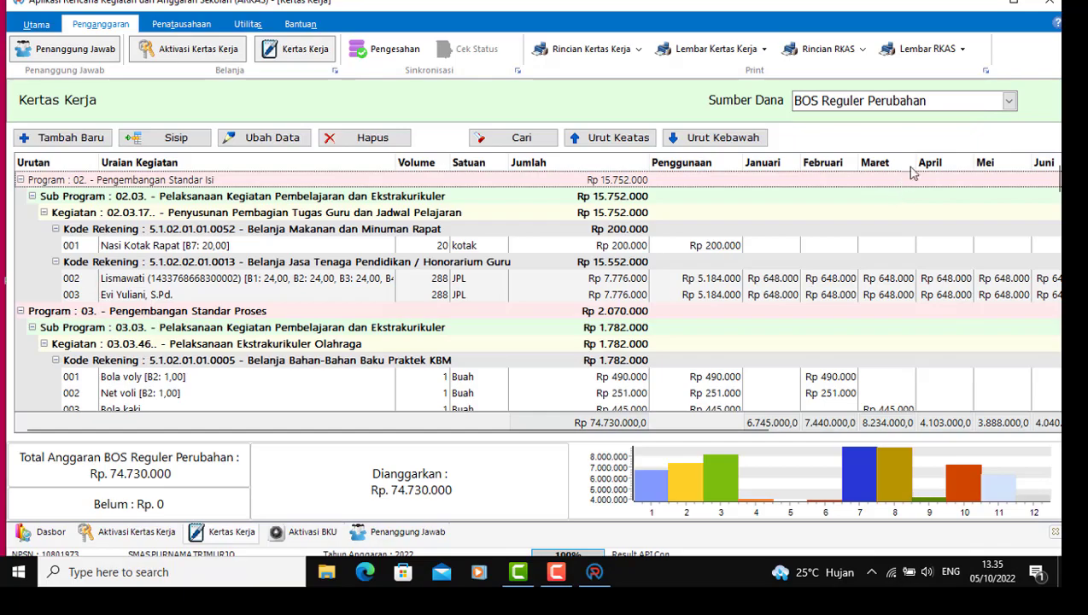
# Step: Scroll the worksheet grid to review items like Semen, Pasir and Minyak Cat, totalling Rp 2.345.000
pyautogui.scroll(-15, 858, 295)
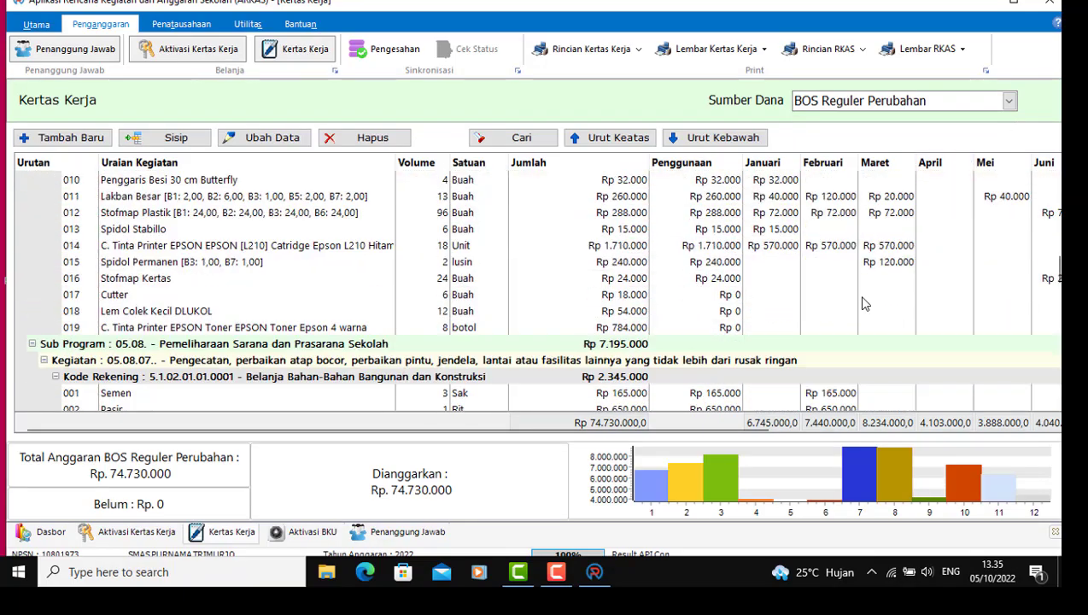
pyautogui.scroll(-5, 858, 305)
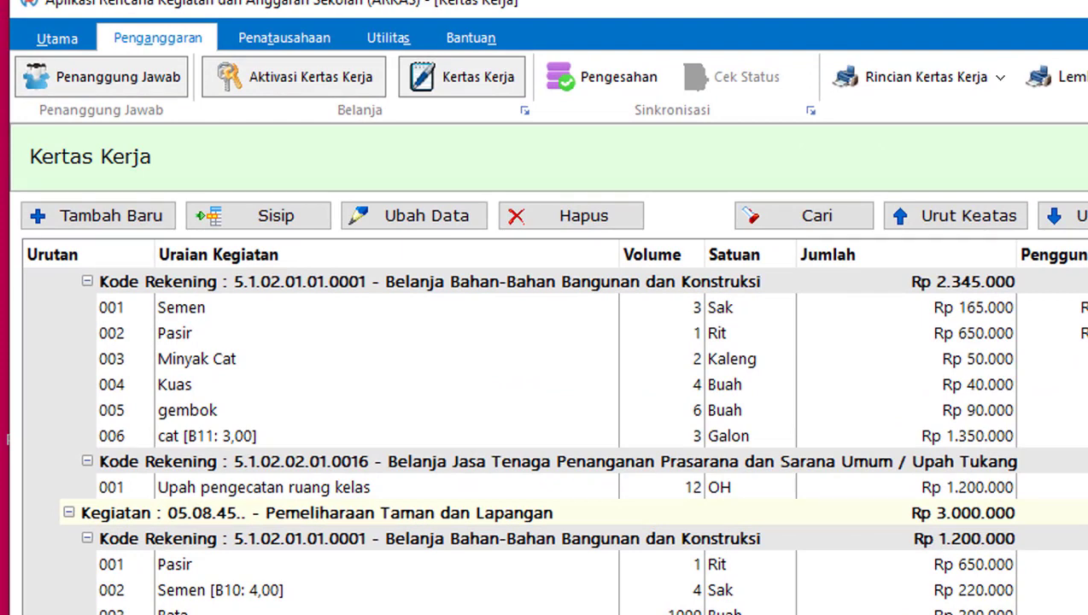
pyautogui.hscroll(10, 552, 427)
pyautogui.hscroll(-10, 552, 427)
pyautogui.click(74, 43)
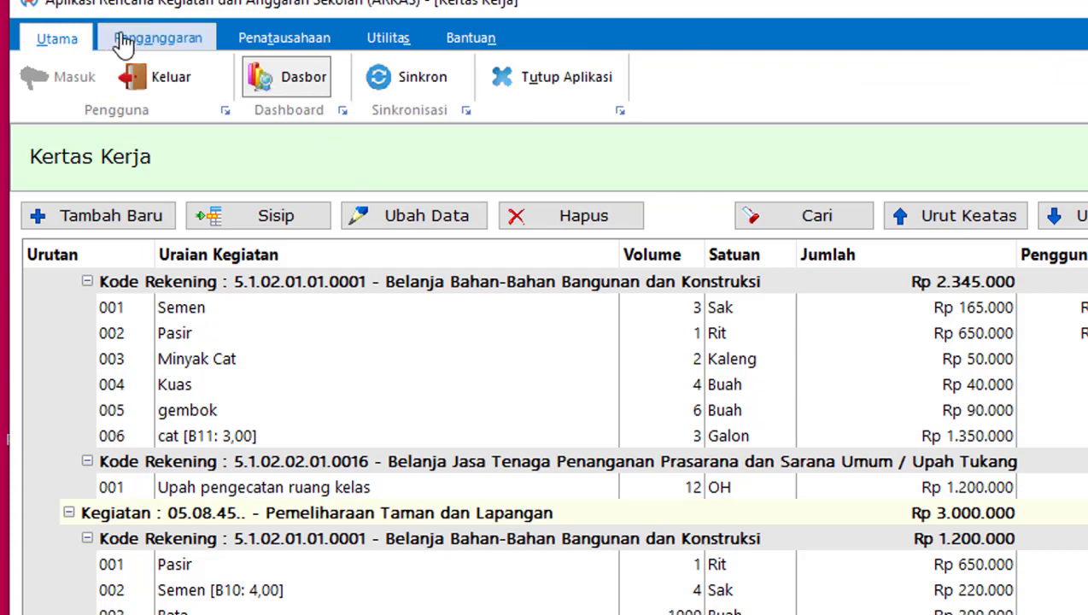
pyautogui.click(174, 45)
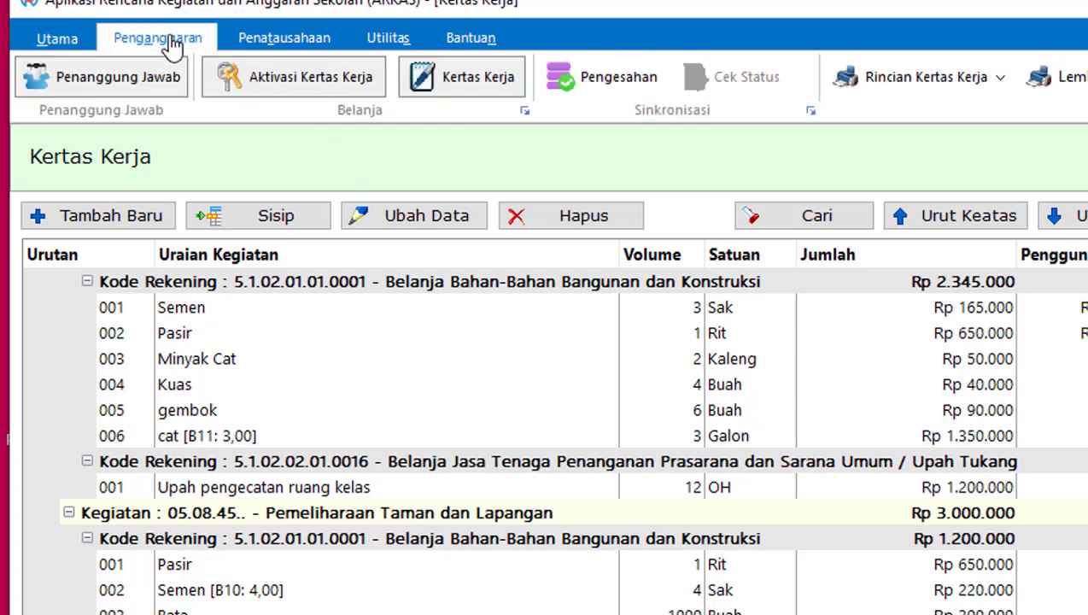
# Step: Open the Buku Kas Umum cash book, find the Sumber Dana list empty, and close it
pyautogui.click(269, 50)
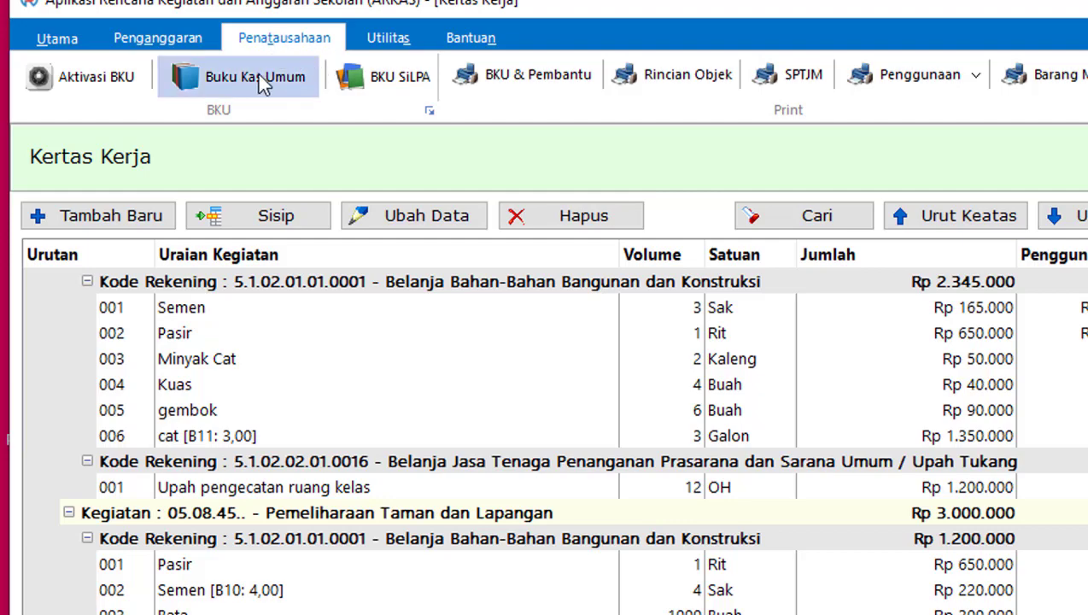
pyautogui.click(258, 76)
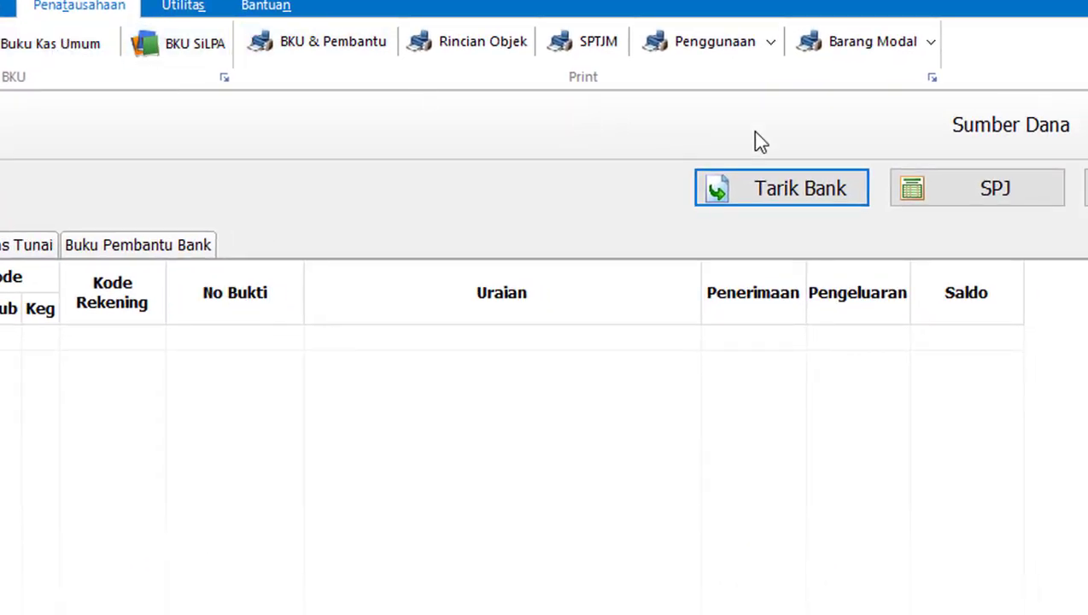
pyautogui.click(1067, 96)
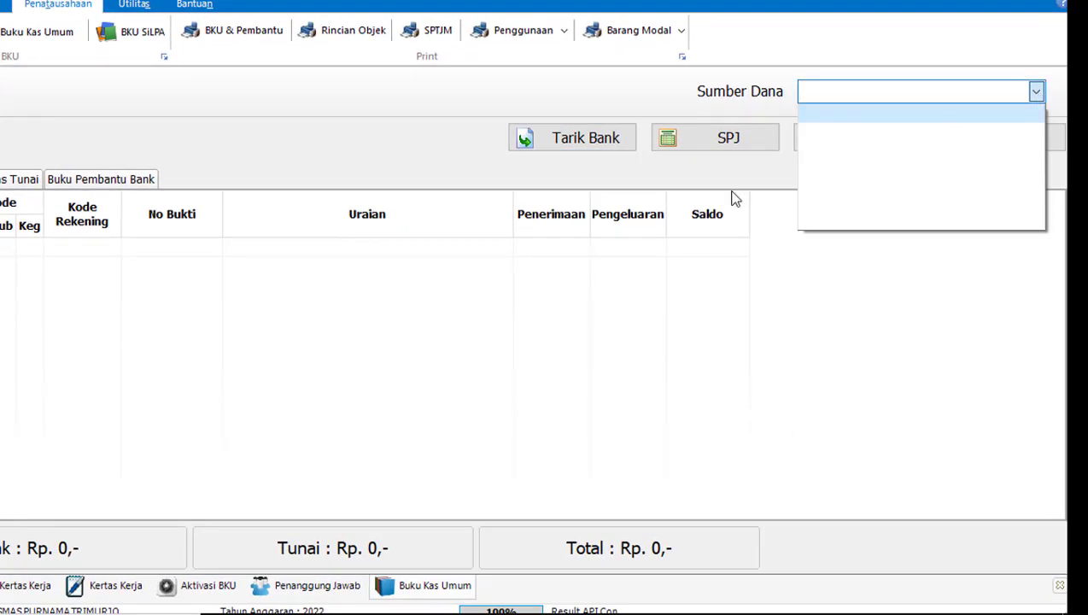
pyautogui.click(322, 350)
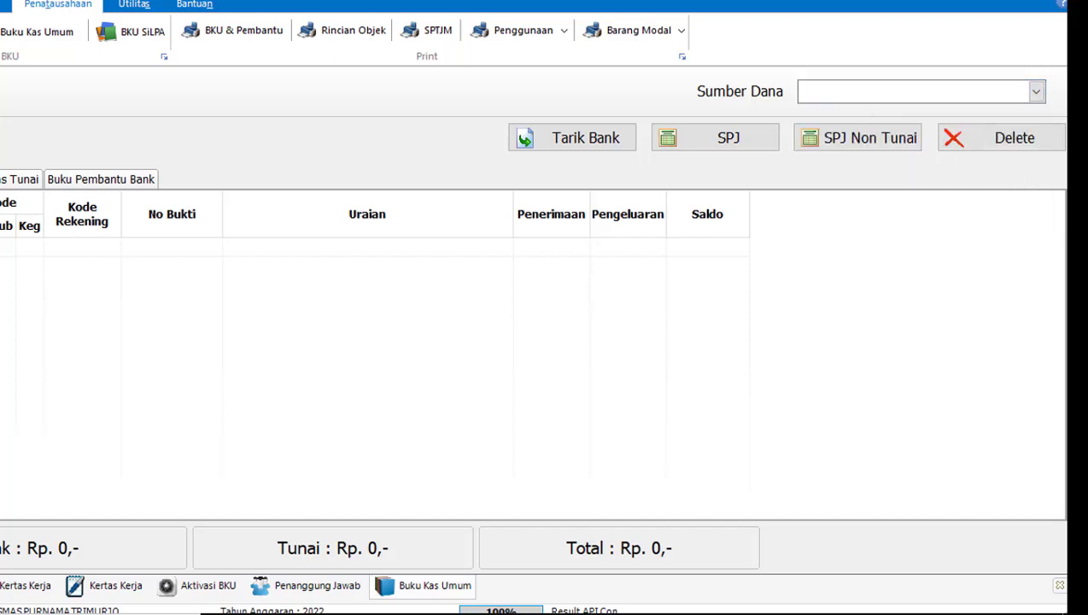
pyautogui.hotkey('ctrl', 'F4')
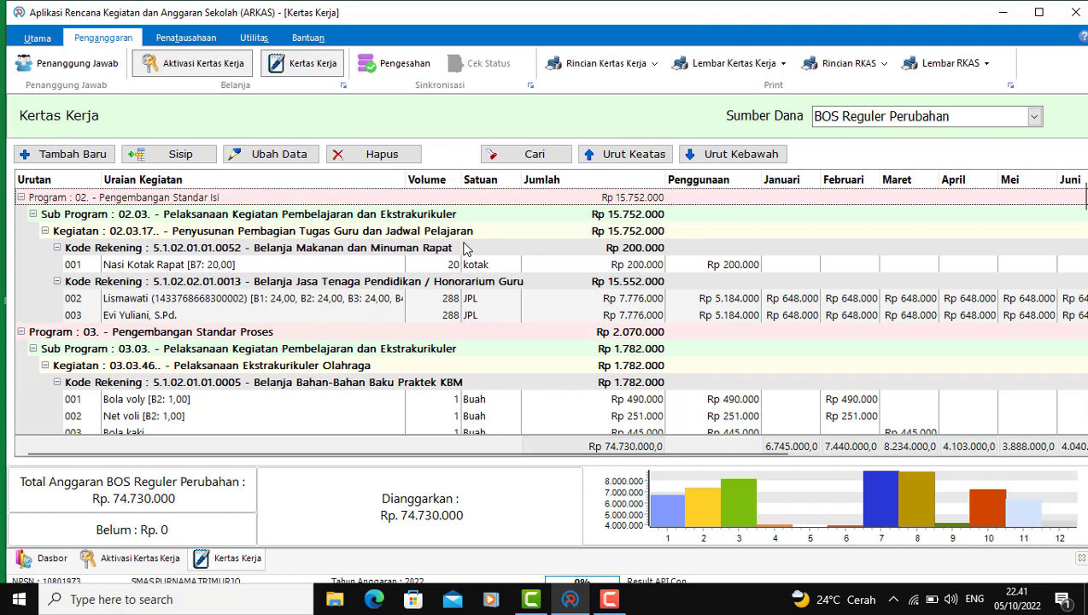
pyautogui.scroll(-1, 476, 289)
pyautogui.scroll(1, 265, 242)
pyautogui.scroll(-2, 269, 248)
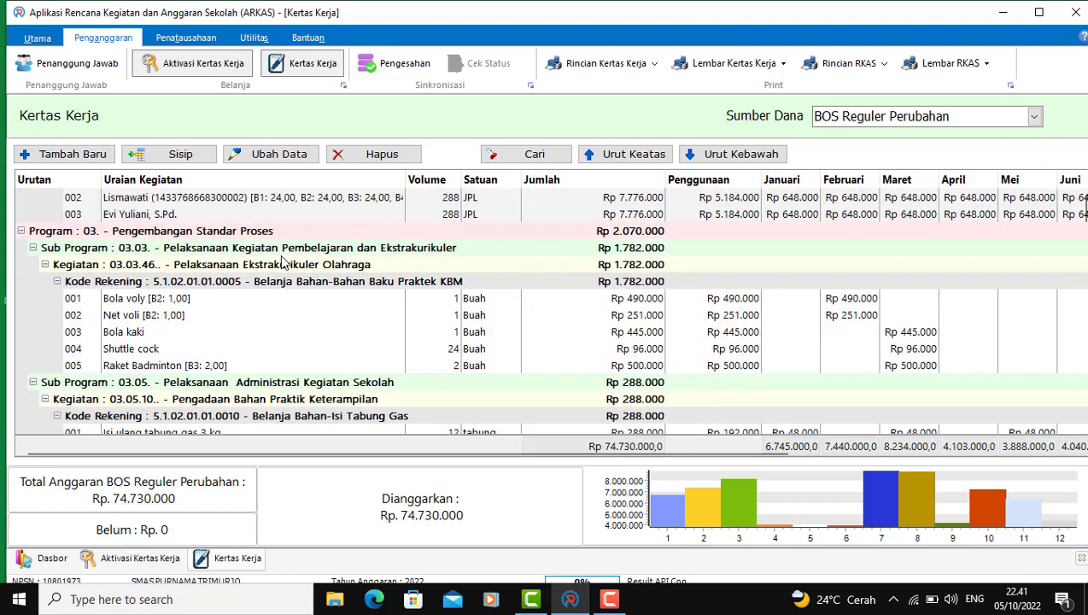
pyautogui.scroll(-3, 282, 260)
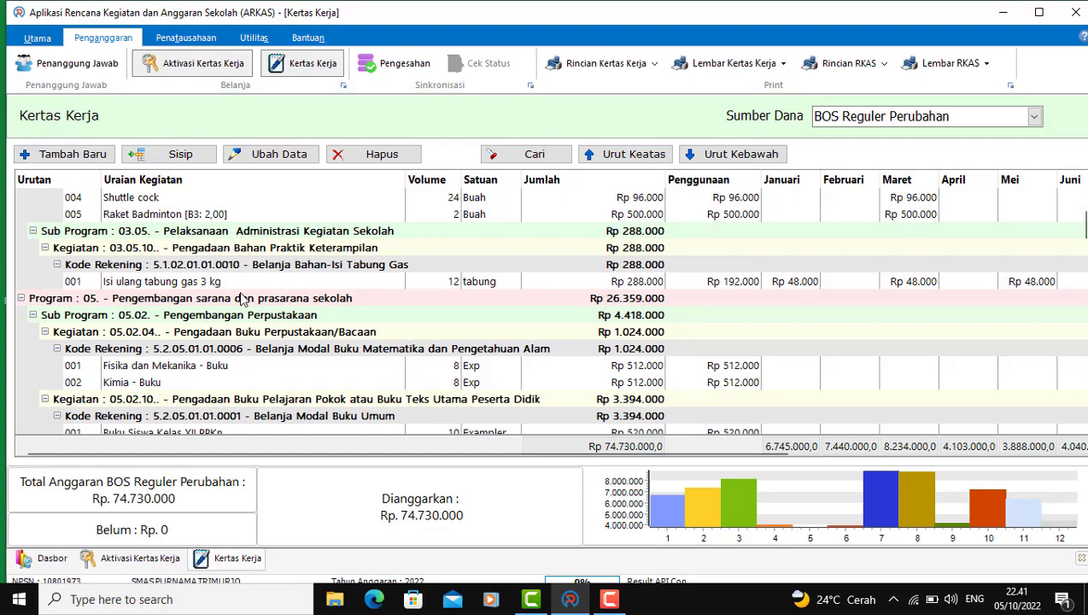
pyautogui.scroll(-5, 241, 329)
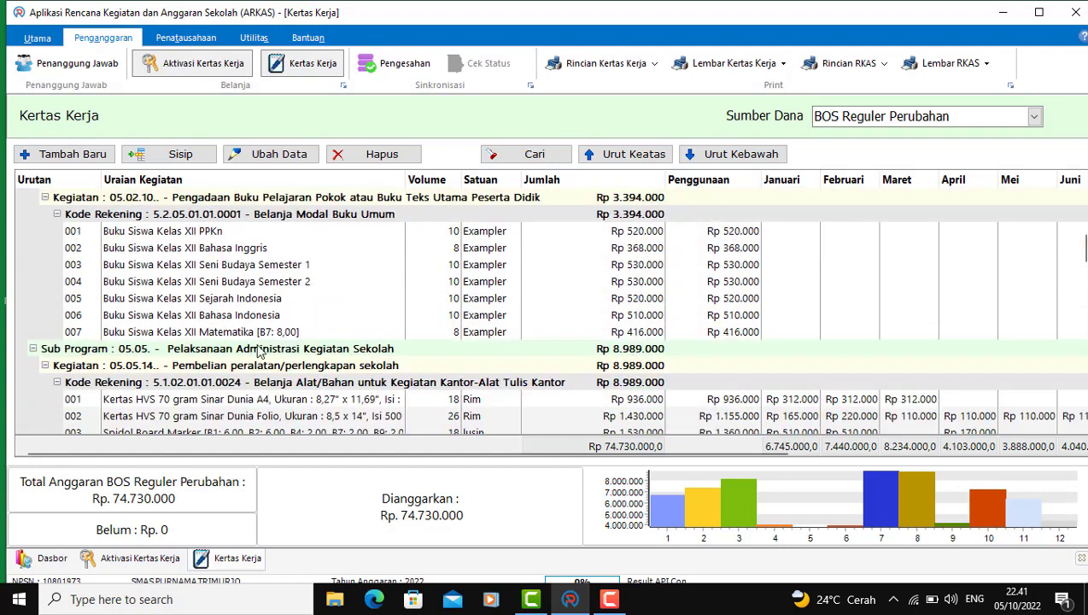
pyautogui.scroll(-1, 289, 328)
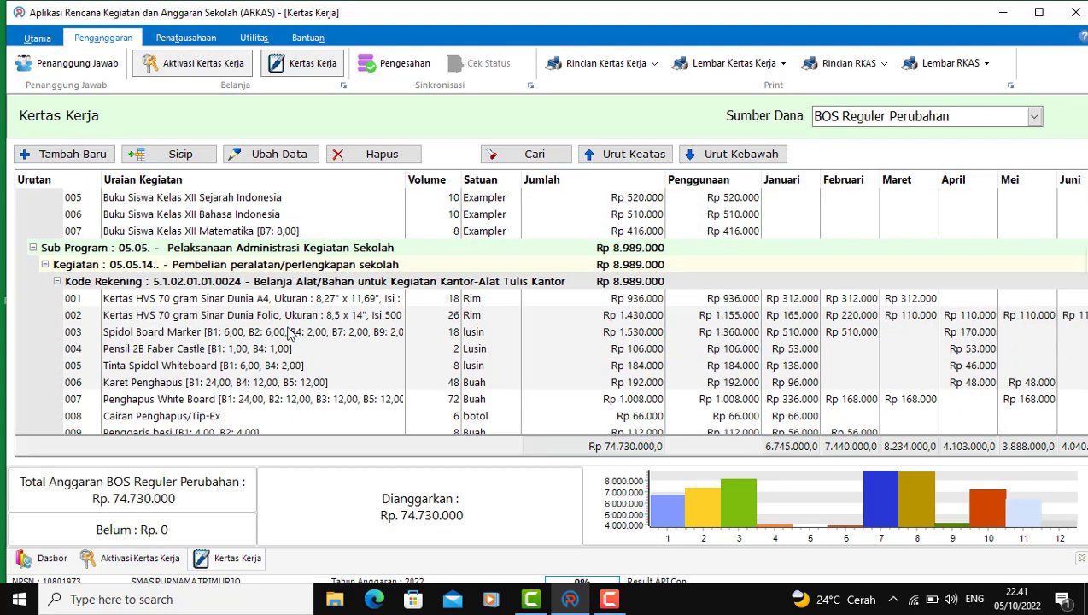
pyautogui.scroll(-1, 290, 335)
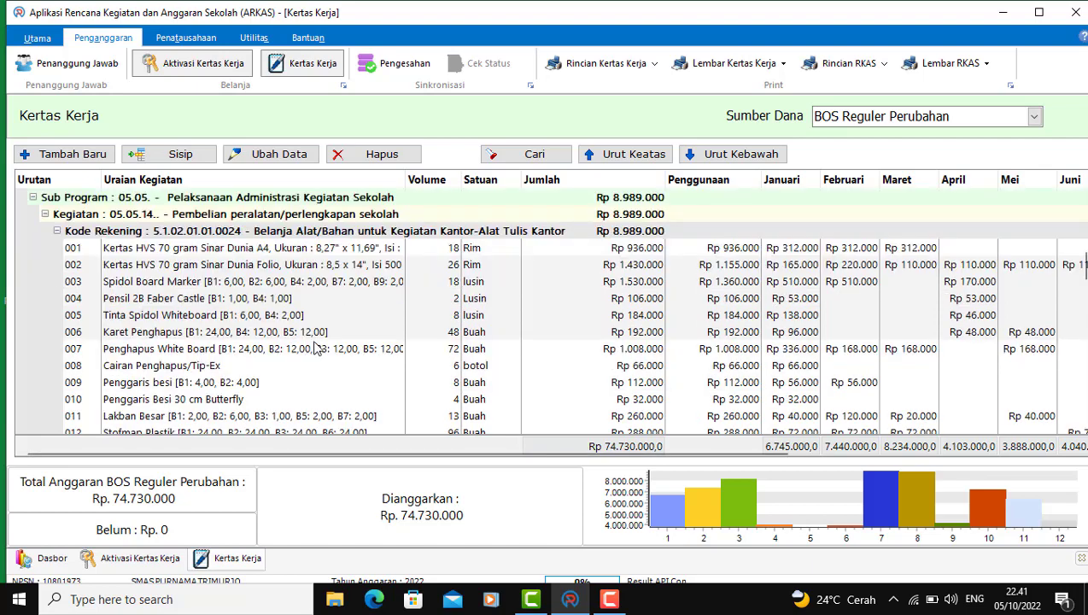
pyautogui.scroll(-1, 329, 364)
pyautogui.scroll(-1, 335, 372)
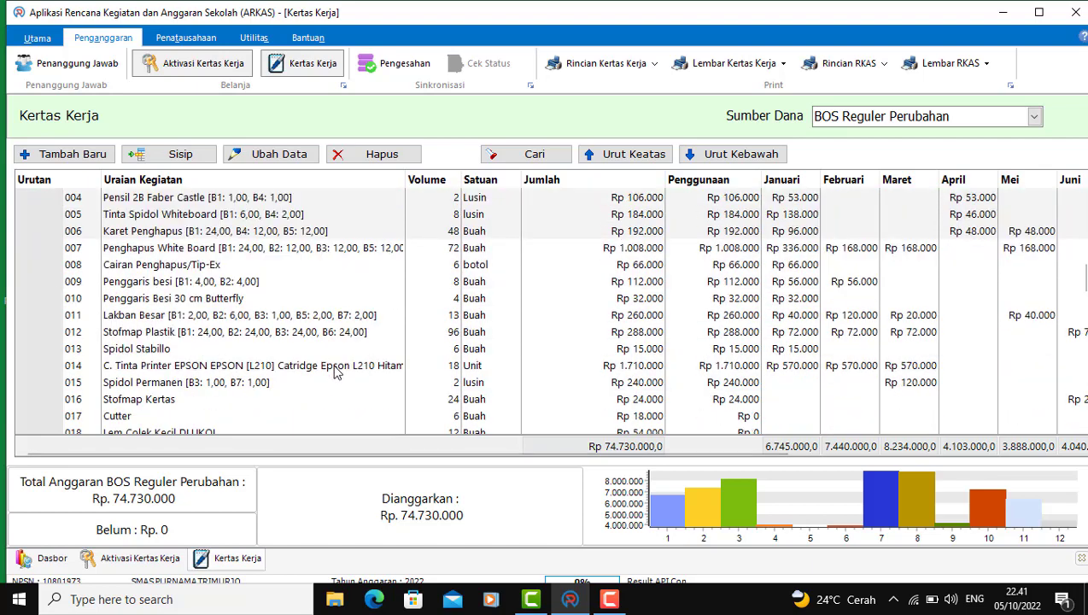
pyautogui.scroll(-1, 335, 373)
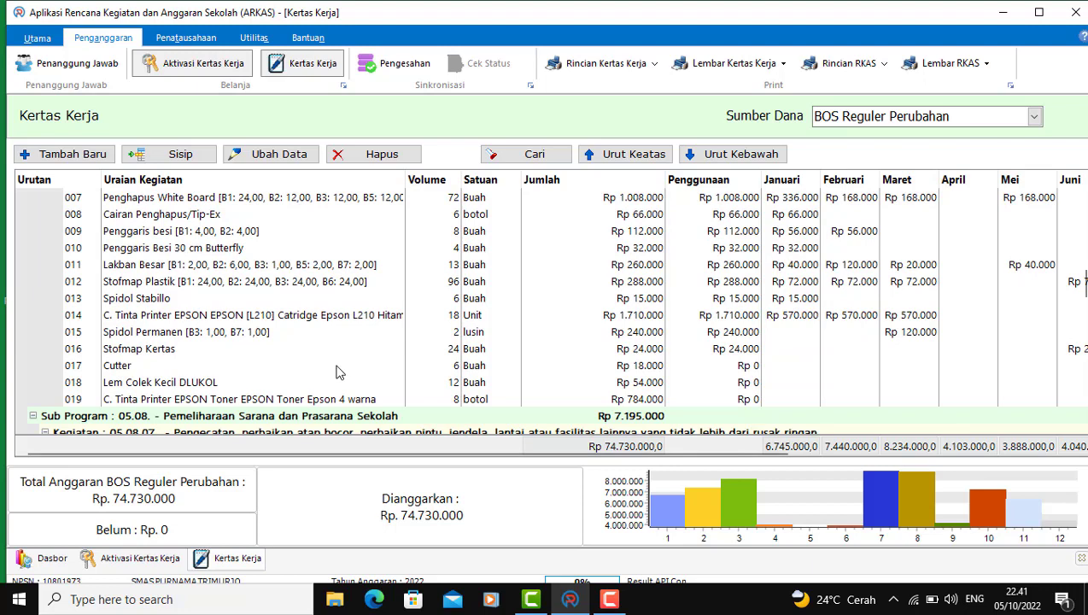
pyautogui.scroll(-1, 340, 376)
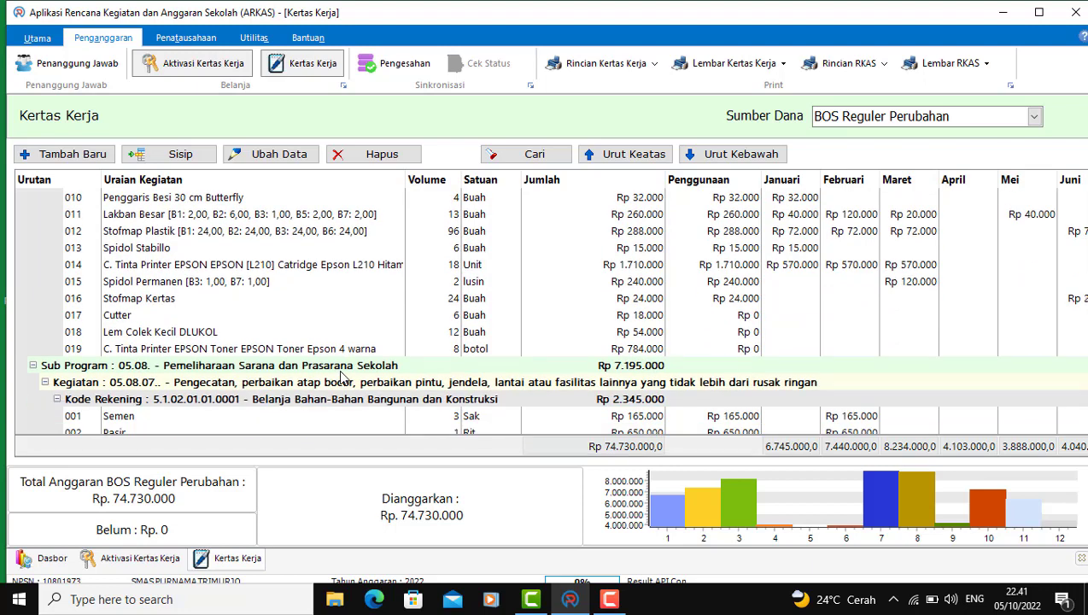
pyautogui.scroll(-5, 308, 303)
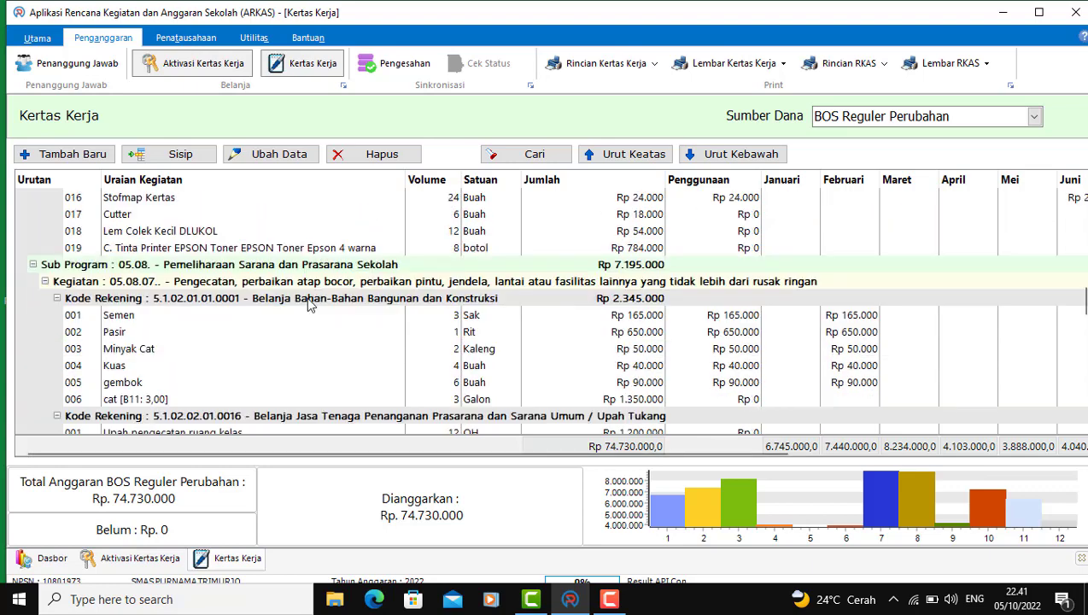
pyautogui.scroll(-12, 307, 359)
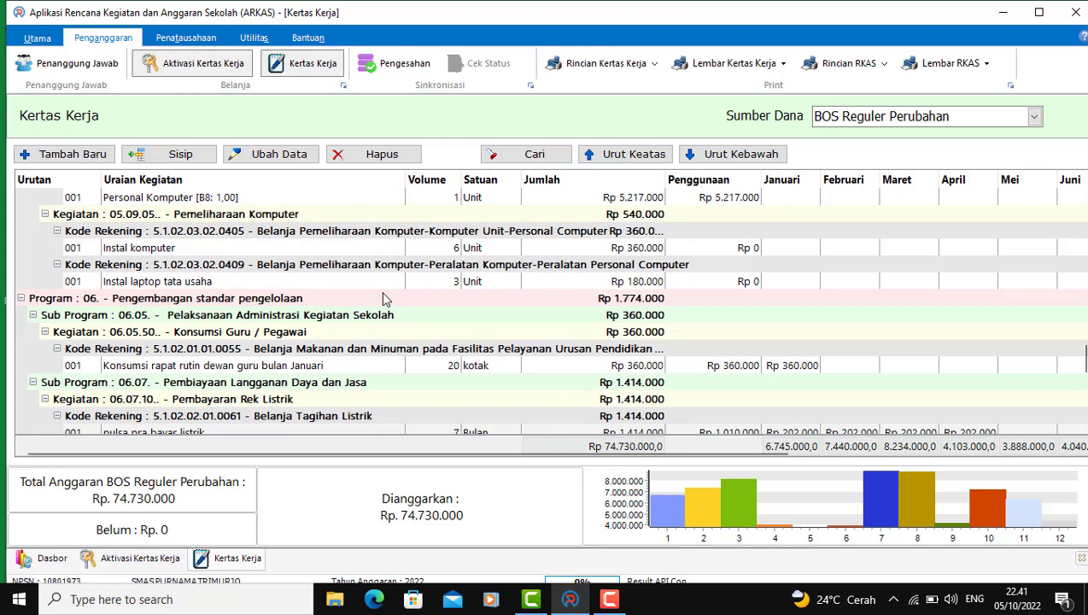
pyautogui.scroll(-6, 387, 304)
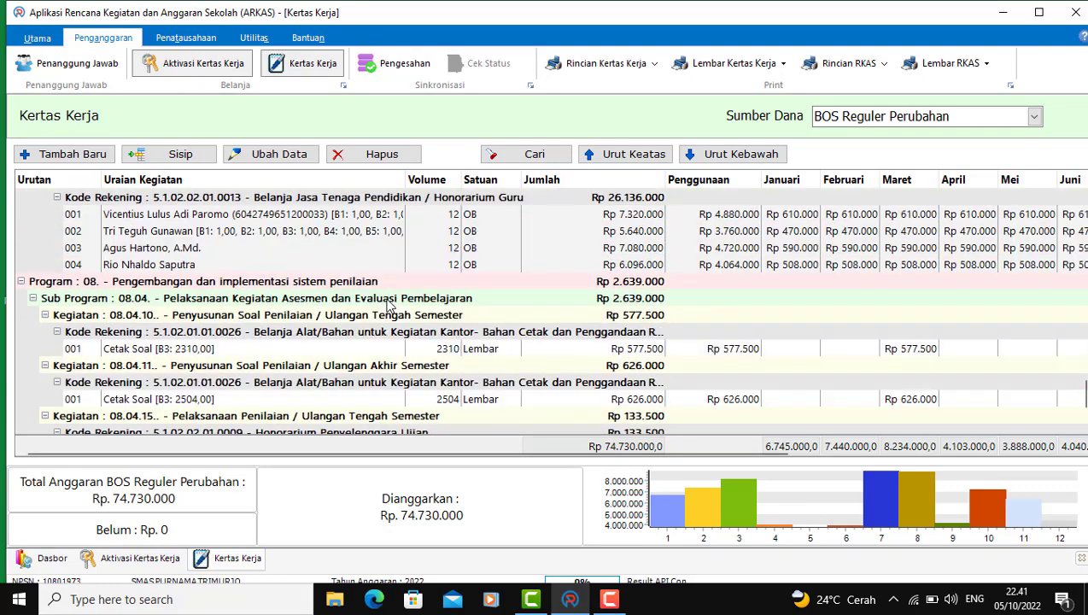
pyautogui.scroll(15, 393, 305)
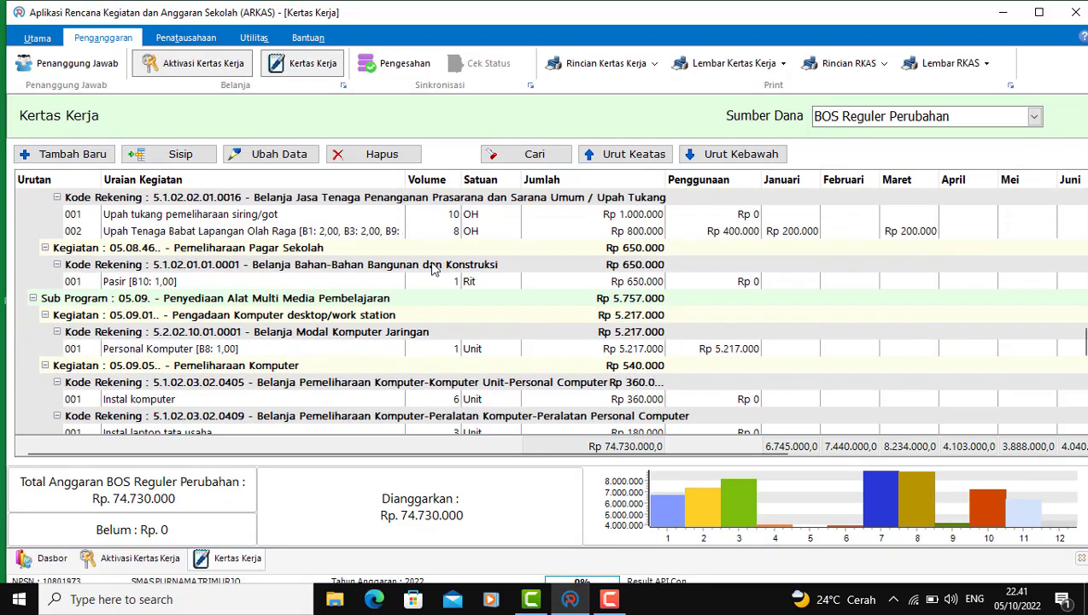
pyautogui.scroll(15, 370, 222)
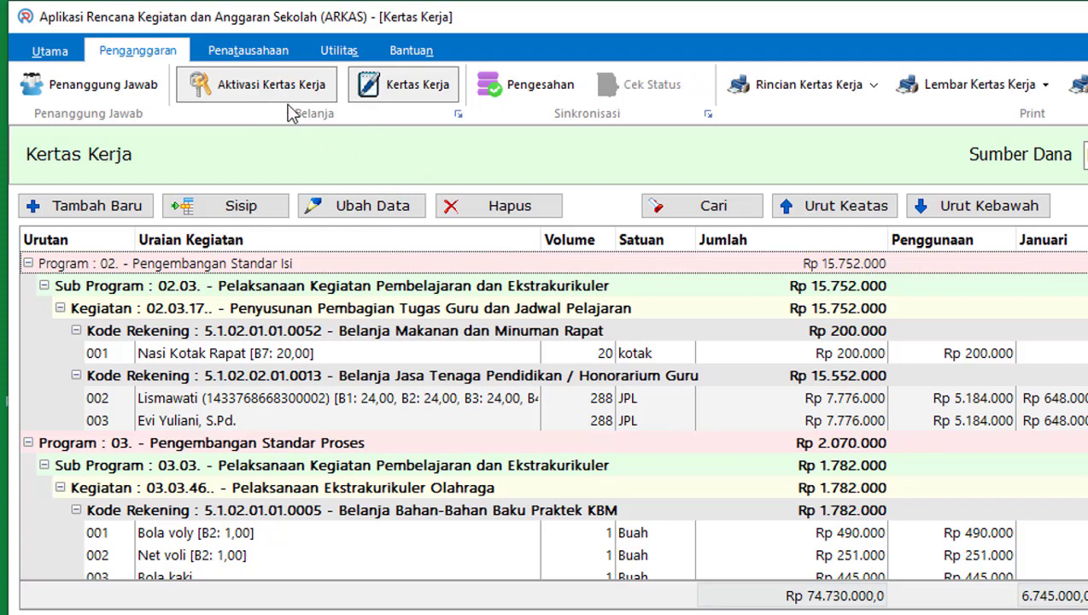
# Step: Look through the BKU, utility and main login/dashboard ribbon tabs
pyautogui.click(252, 53)
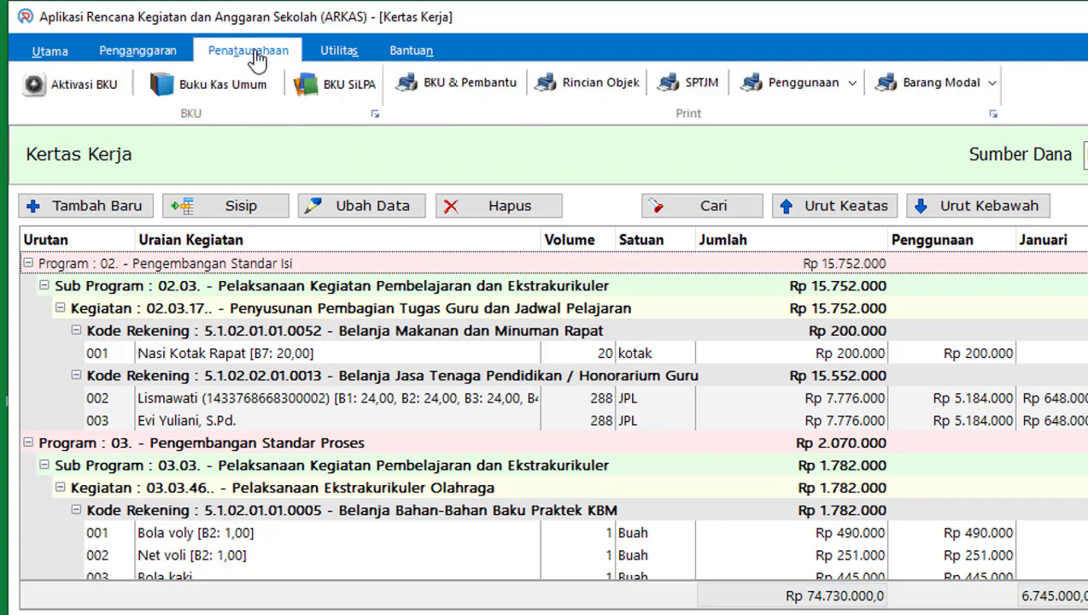
pyautogui.click(341, 62)
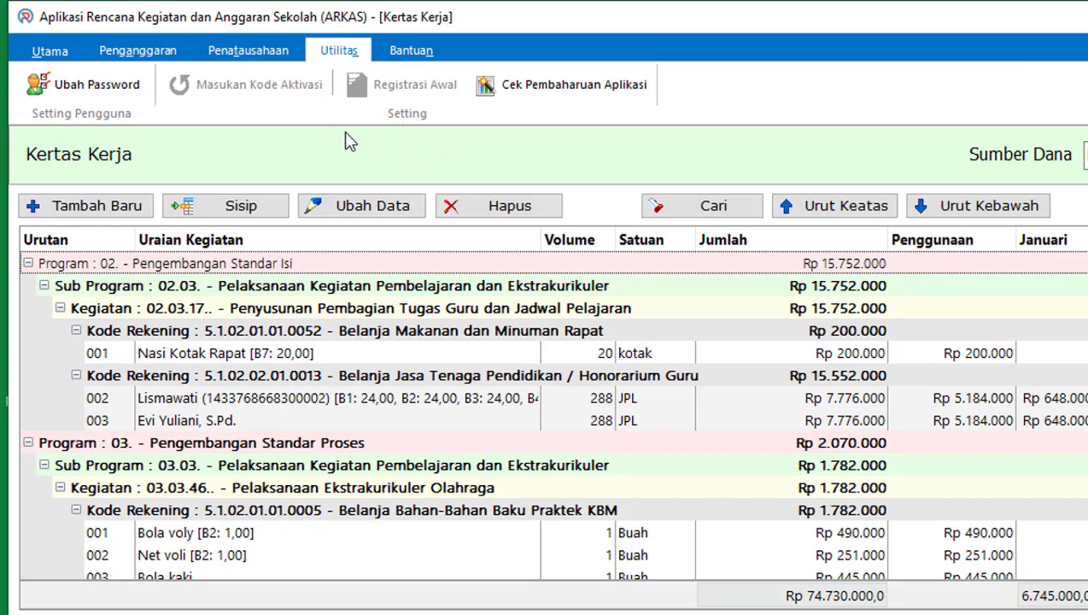
pyautogui.click(248, 57)
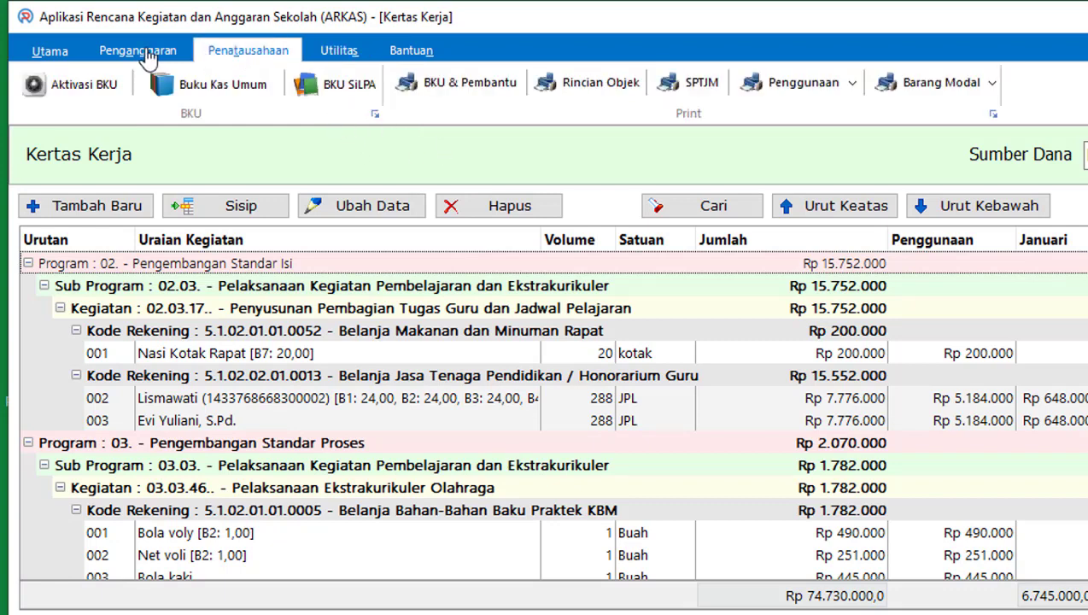
pyautogui.click(49, 57)
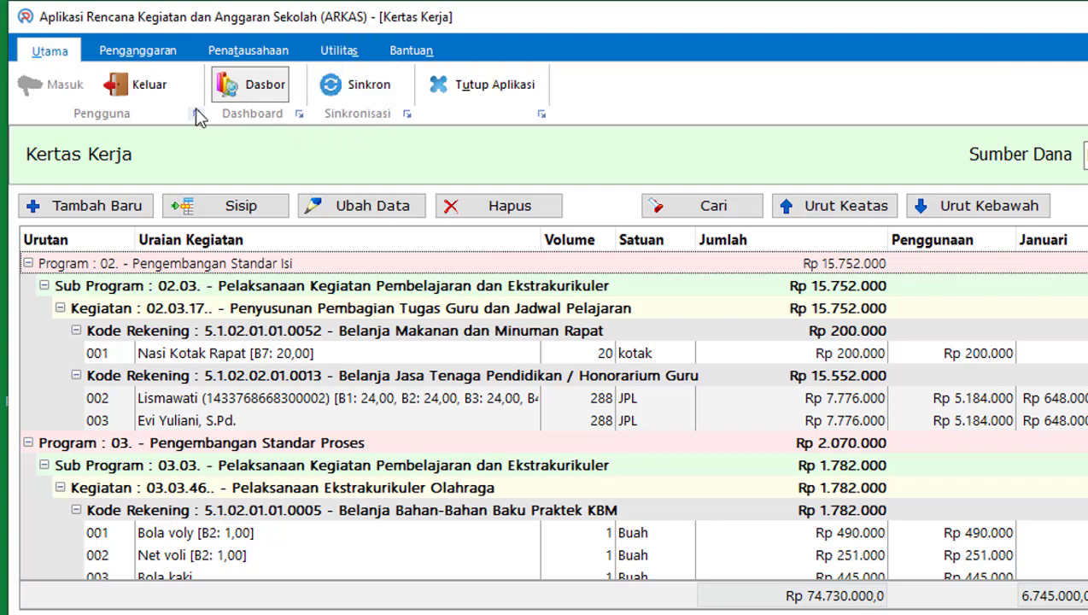
# Step: From the Penganggaran tab, open the Sinkronisasi Pengesahan dialog via Pengesahan
pyautogui.click(140, 52)
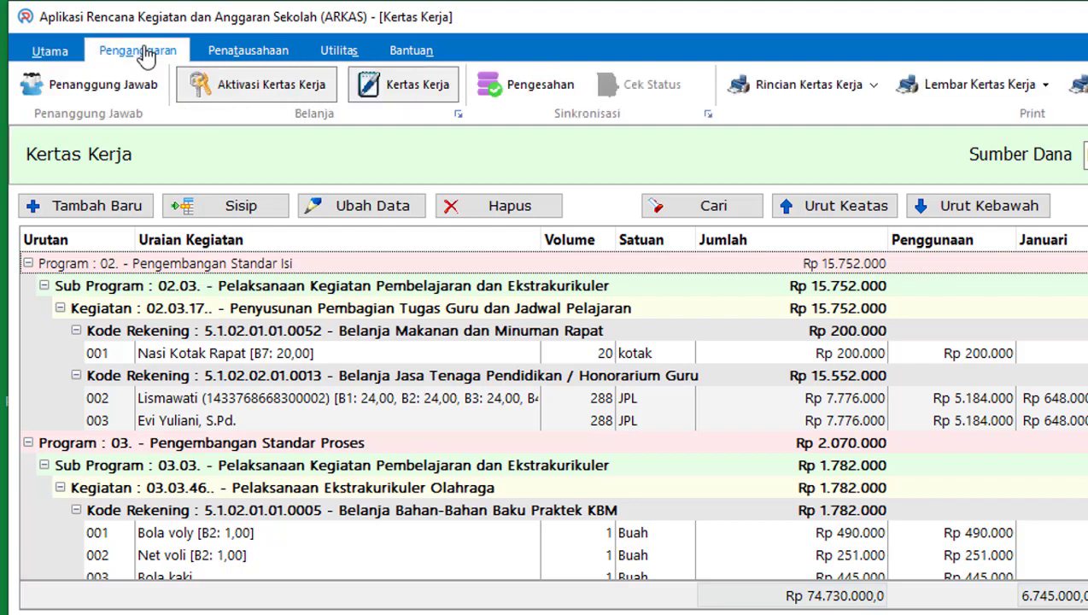
pyautogui.click(512, 92)
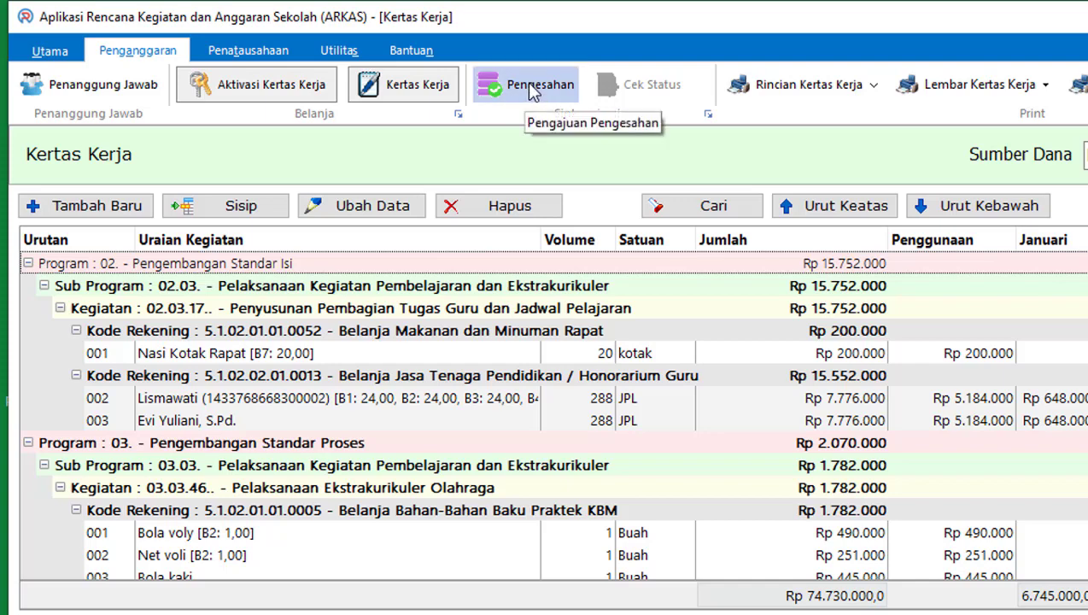
pyautogui.click(530, 93)
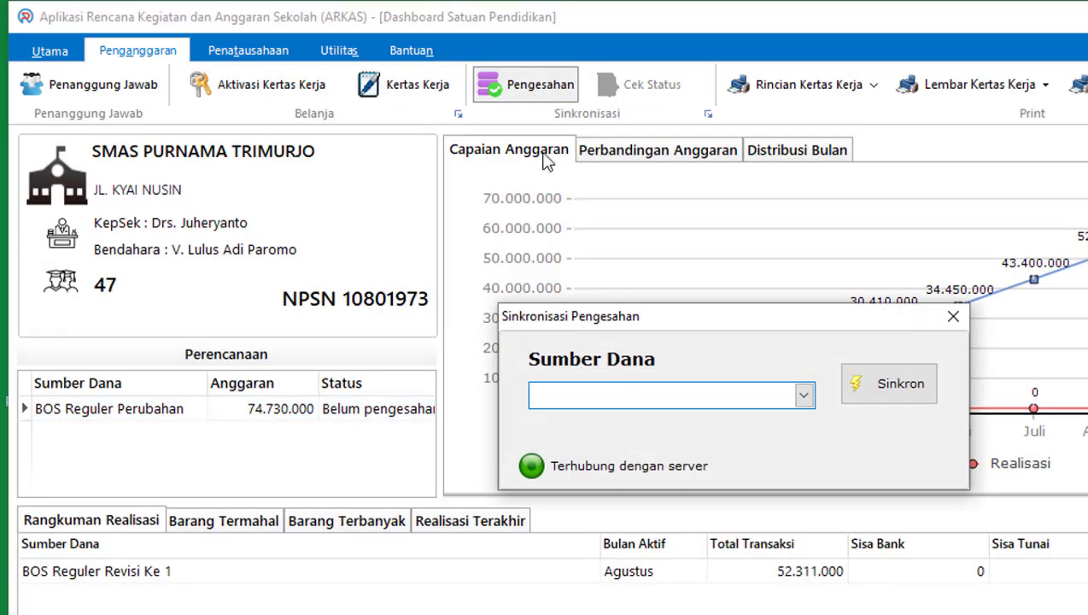
# Step: Choose BOS Reguler Perubahan as the Sumber Dana and start the Sinkron
pyautogui.click(803, 395)
pyautogui.click(699, 425)
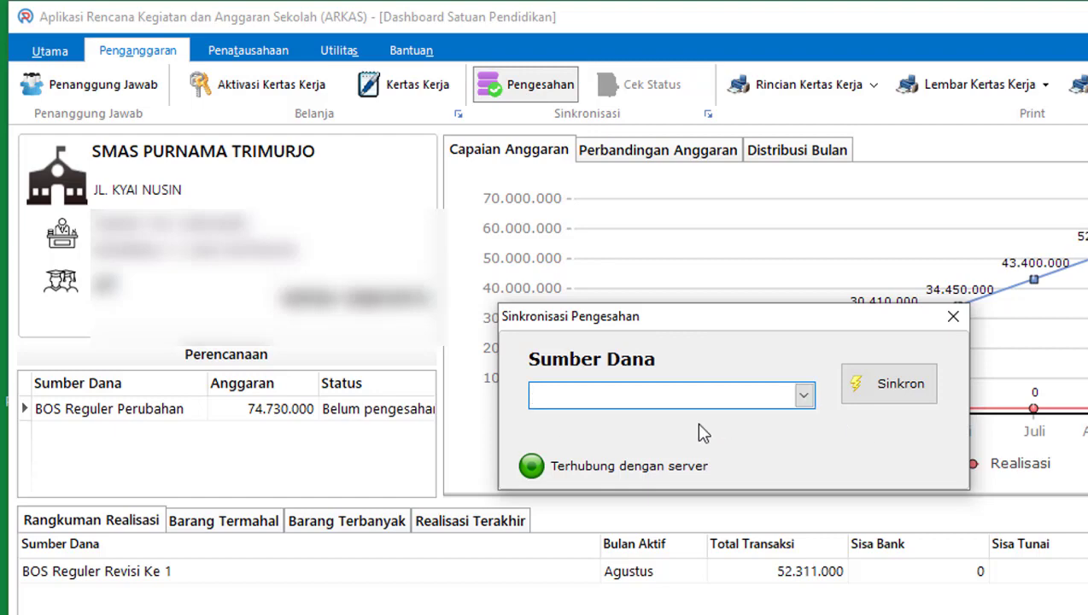
pyautogui.click(888, 387)
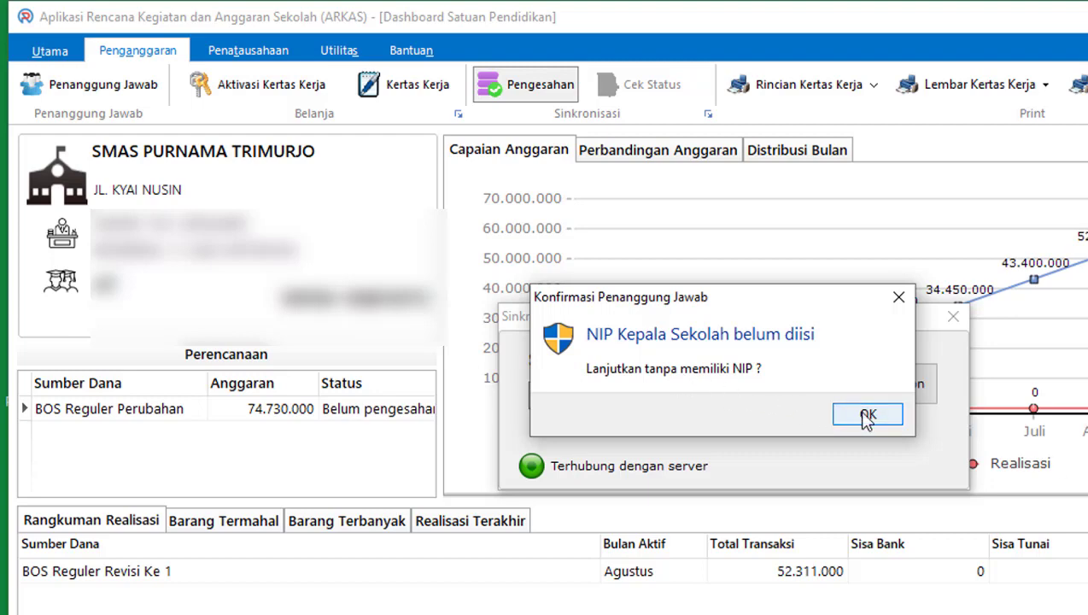
# Step: Accept both missing-NIP warnings, tick Setuju, and send the worksheet with Kirim
pyautogui.click(867, 416)
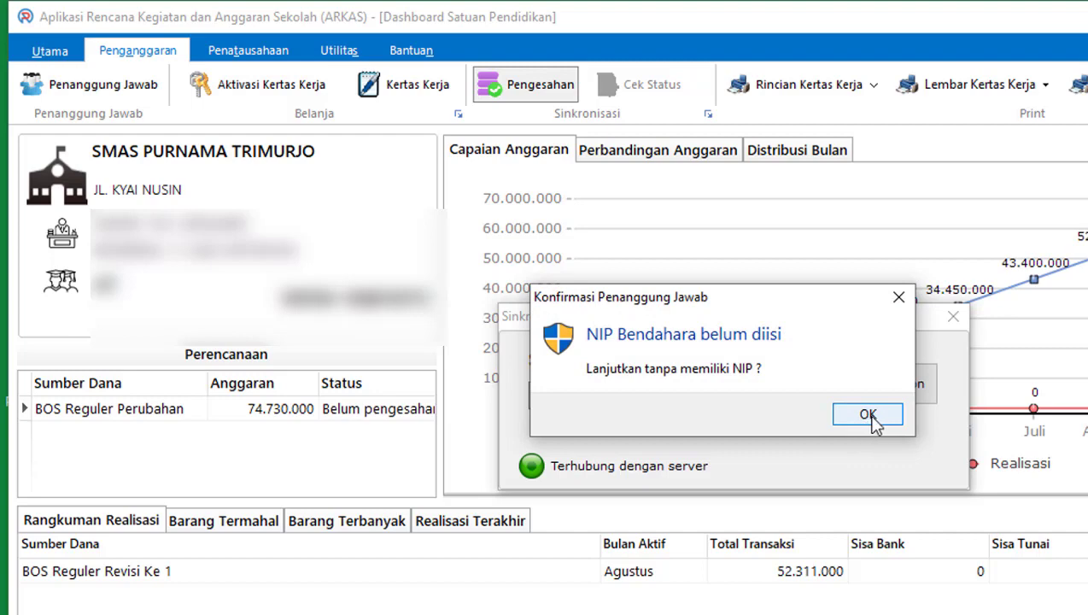
pyautogui.click(867, 416)
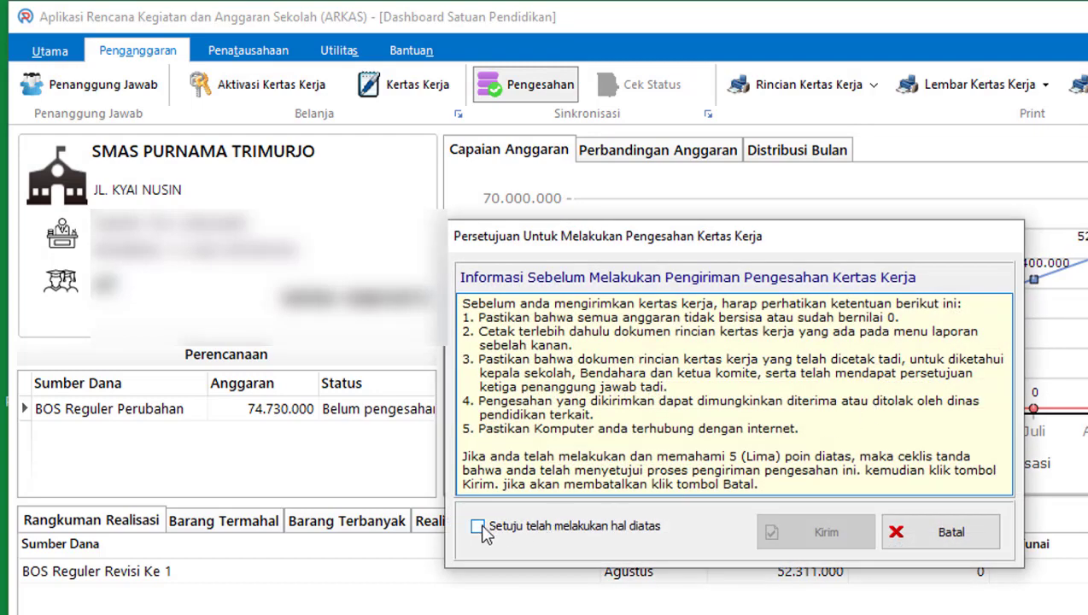
pyautogui.click(478, 526)
pyautogui.click(808, 536)
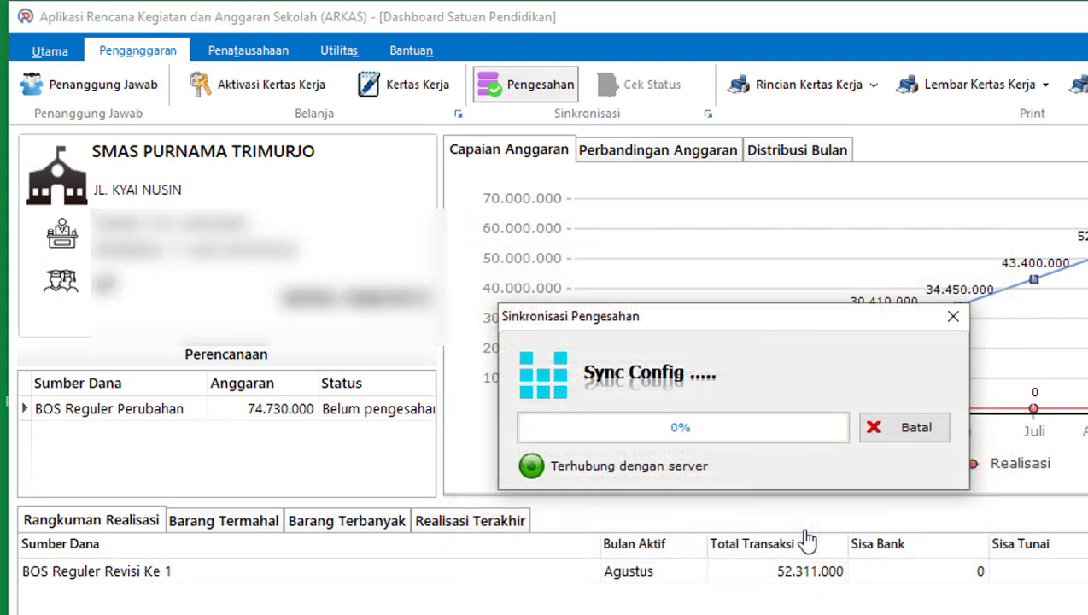